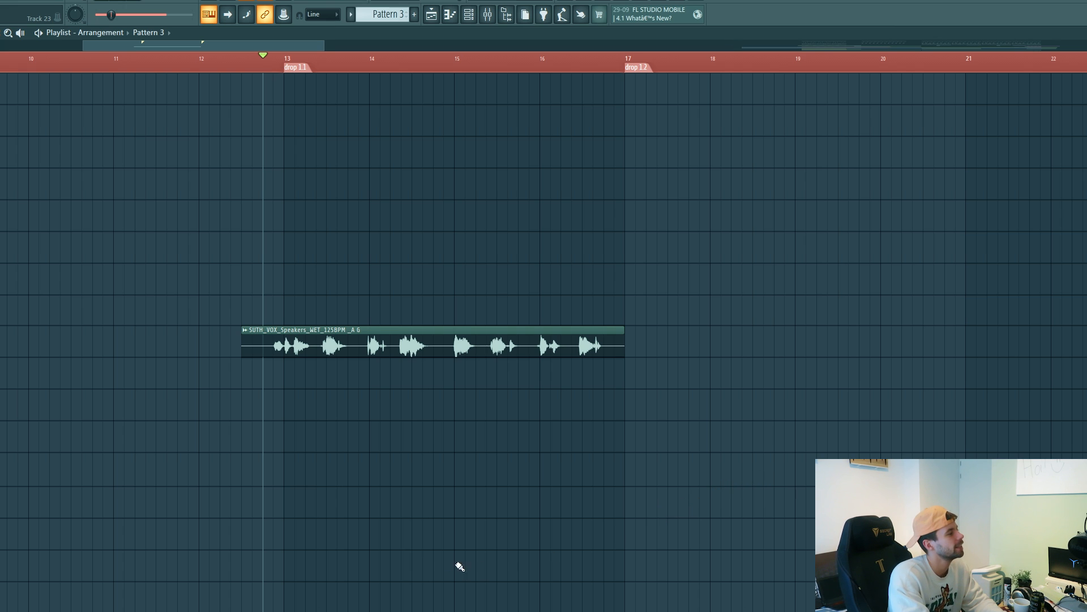
Step: Place the Kick - 09 sample on every beat of Track 9 from drop 1.1 and play it with the vocal
scroll(328, 521, "up", 3)
key("space")
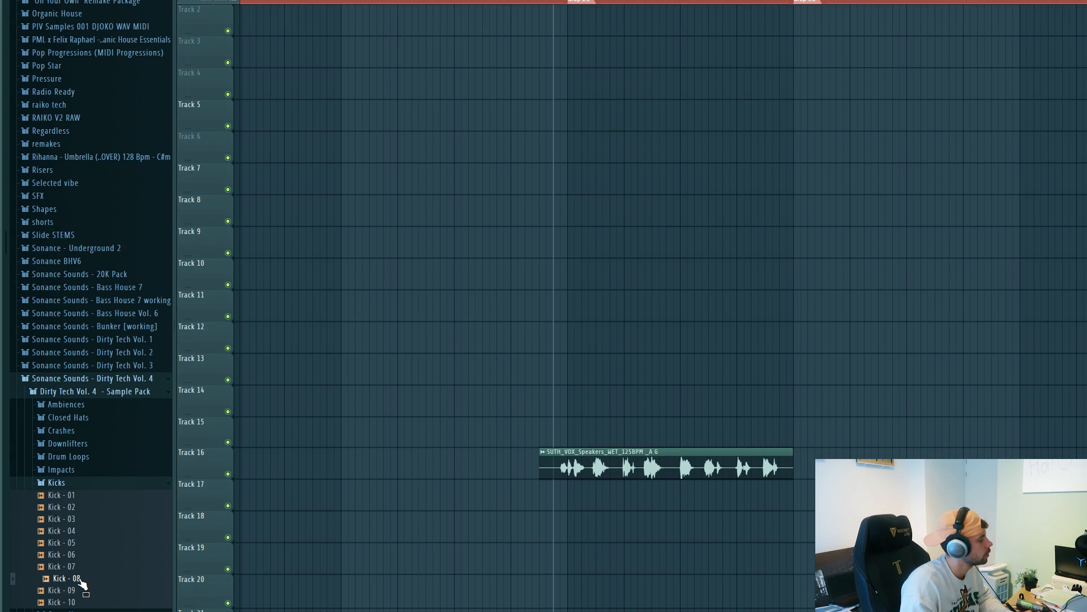
left_click_drag(87, 595, 565, 238)
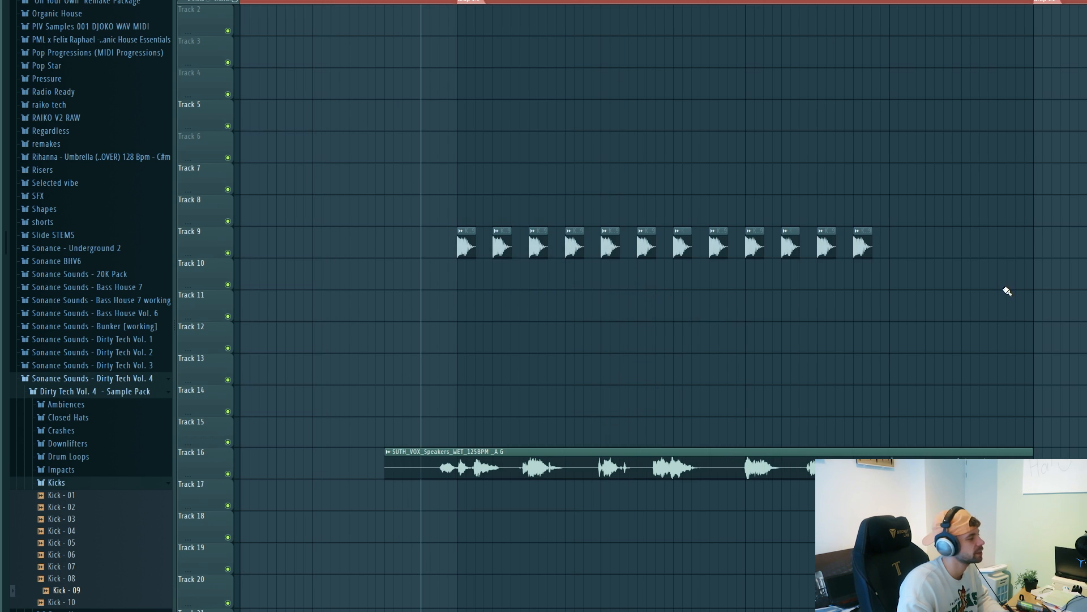
key("space")
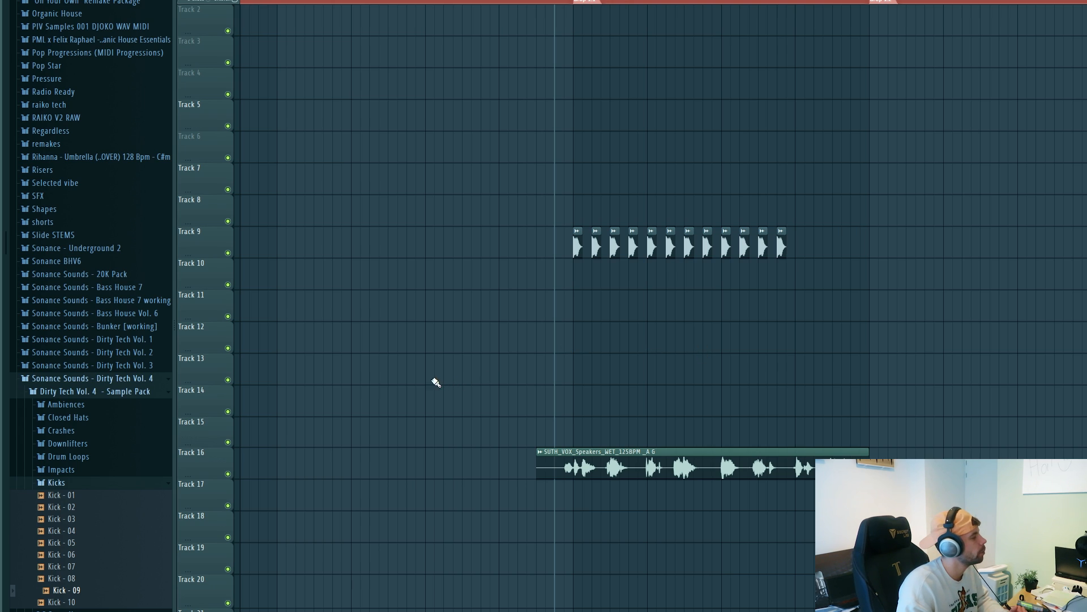
Step: Audition the pack's open hats, place Open Hat - 09 on the off-beats of Track 7 from bar 13, and play it back
left_click(81, 484)
left_click(80, 496)
left_click(90, 543)
left_click(106, 557)
left_click(102, 578)
left_click(104, 590)
left_click(104, 603)
left_click_drag(104, 605, 582, 182)
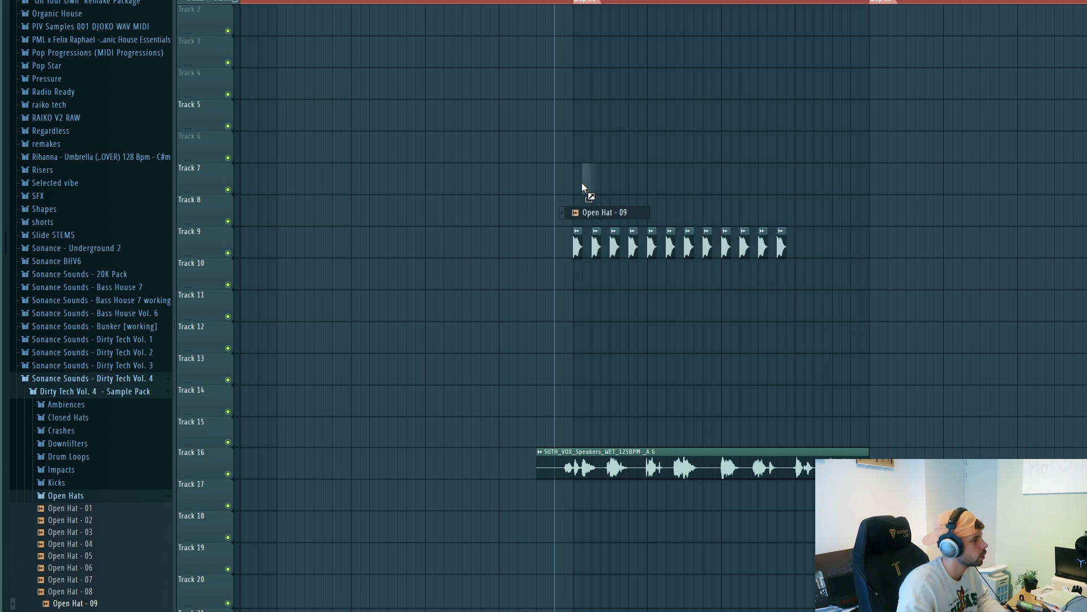
left_click_drag(582, 182, 582, 182)
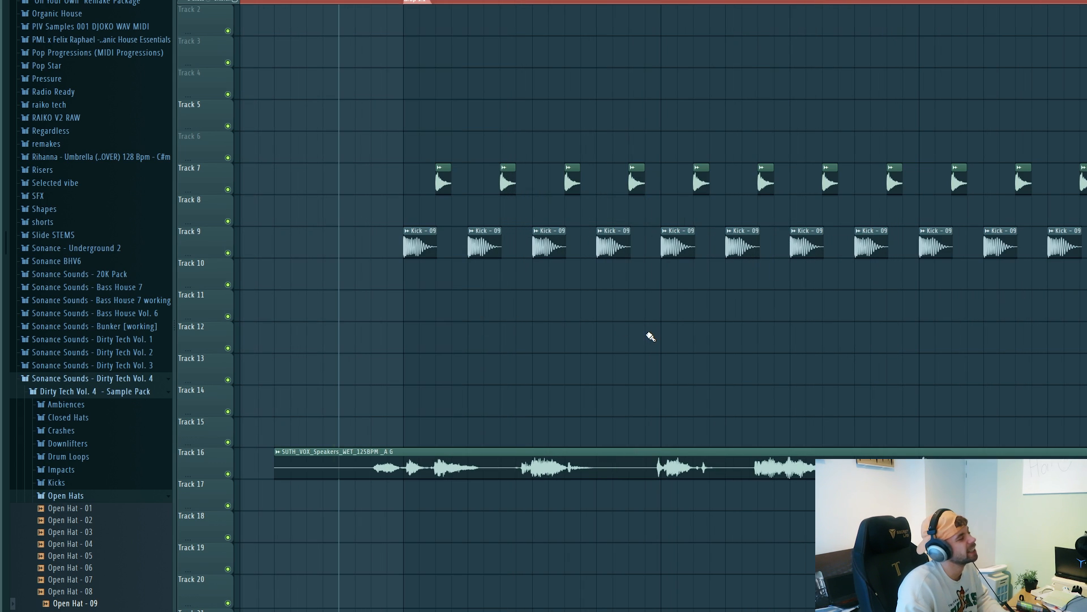
key("space")
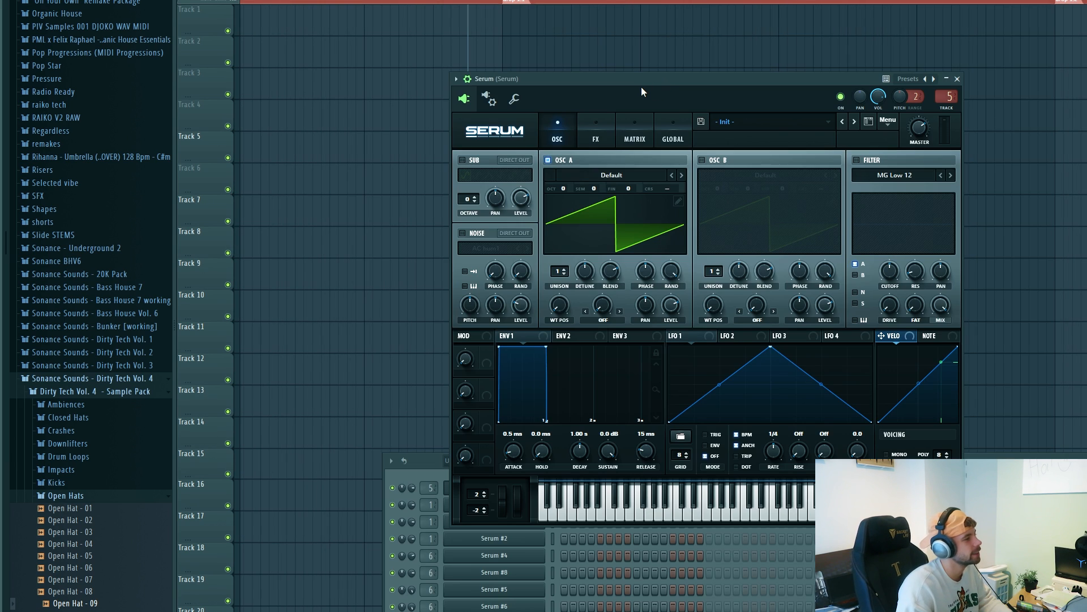
Step: Load the Bass - Nightmare preset from Dirty Tech Vol. 4 - Presets For Serum into the Serum channel
left_click(750, 117)
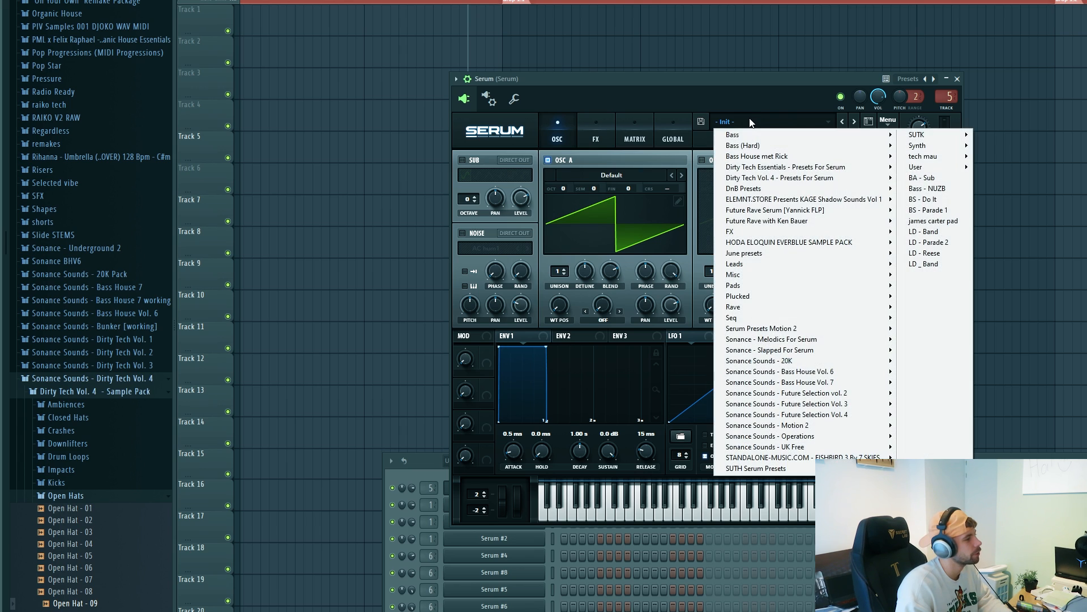
mouse_move(793, 178)
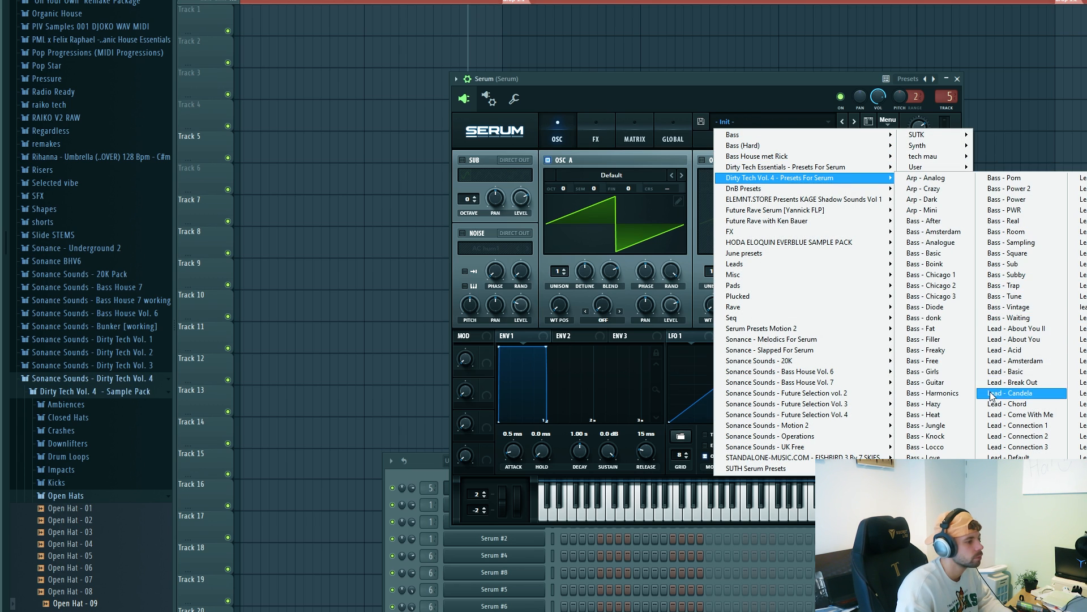
left_click(937, 501)
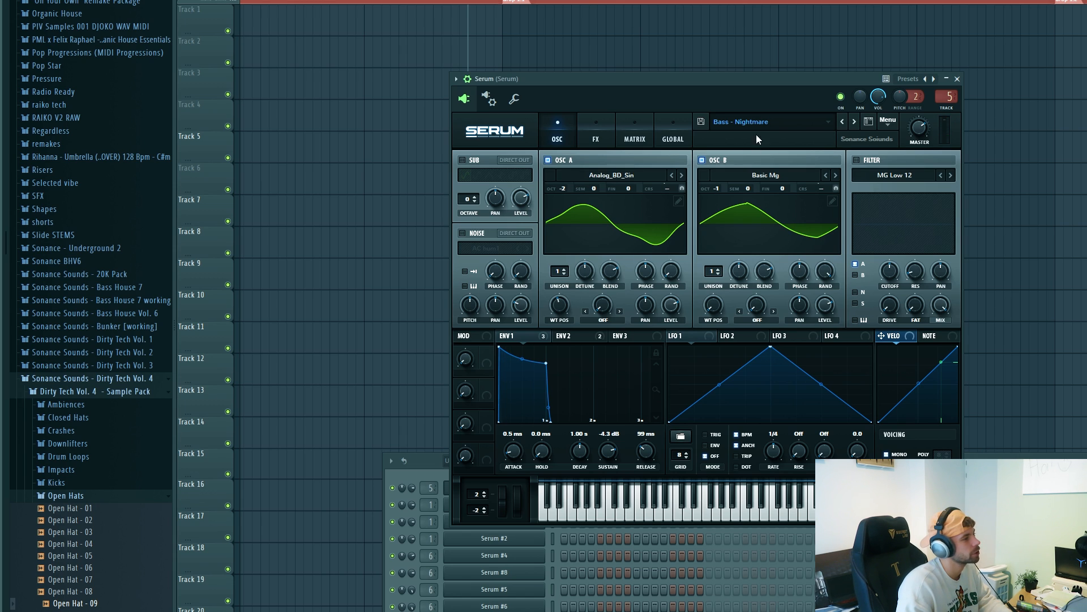
Step: Open the Serum channel's piano roll and start the bassline with a short G4, a G#4 and another G4
left_click(503, 470)
right_click(494, 485)
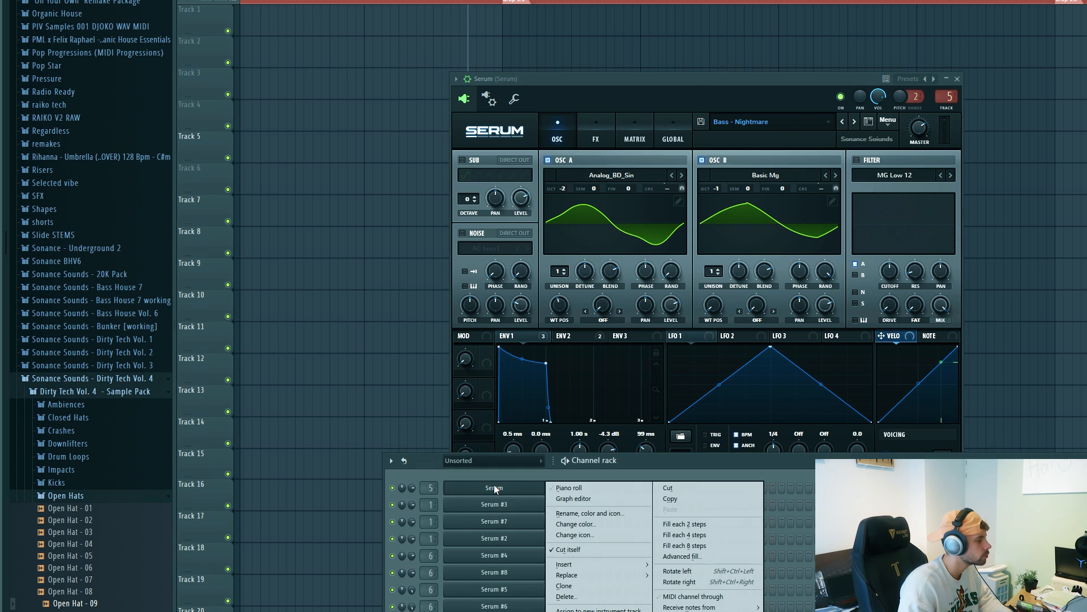
left_click(550, 486)
mouse_move(231, 252)
left_mouse_down()
mouse_move(231, 277)
mouse_move(231, 267)
left_mouse_up()
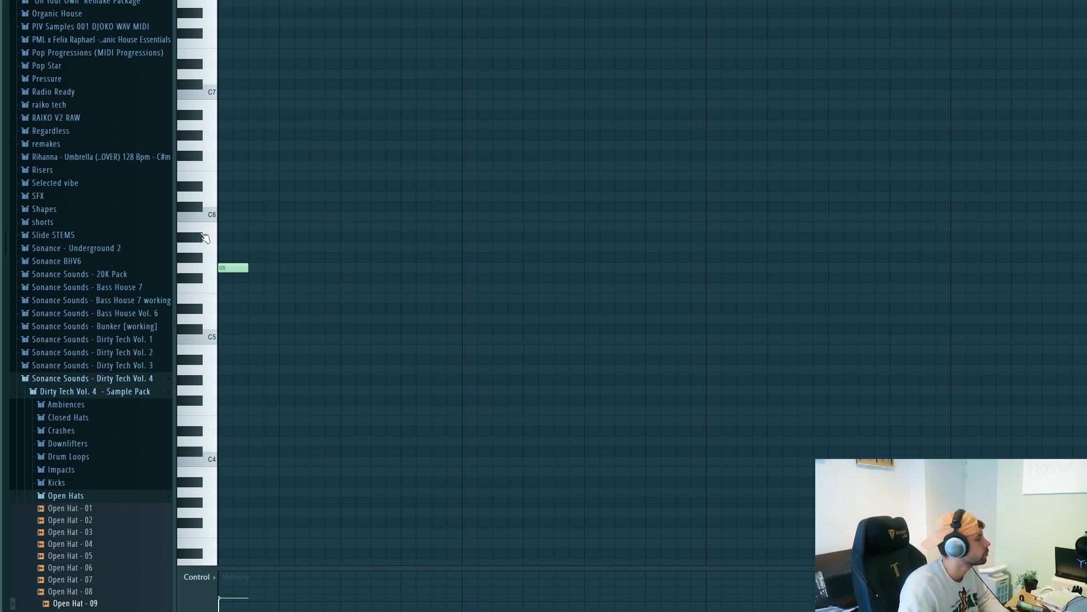
key("ctrl+Down")
left_click(267, 380)
mouse_move(250, 390)
left_mouse_down()
mouse_move(233, 390)
mouse_move(311, 394)
left_mouse_up()
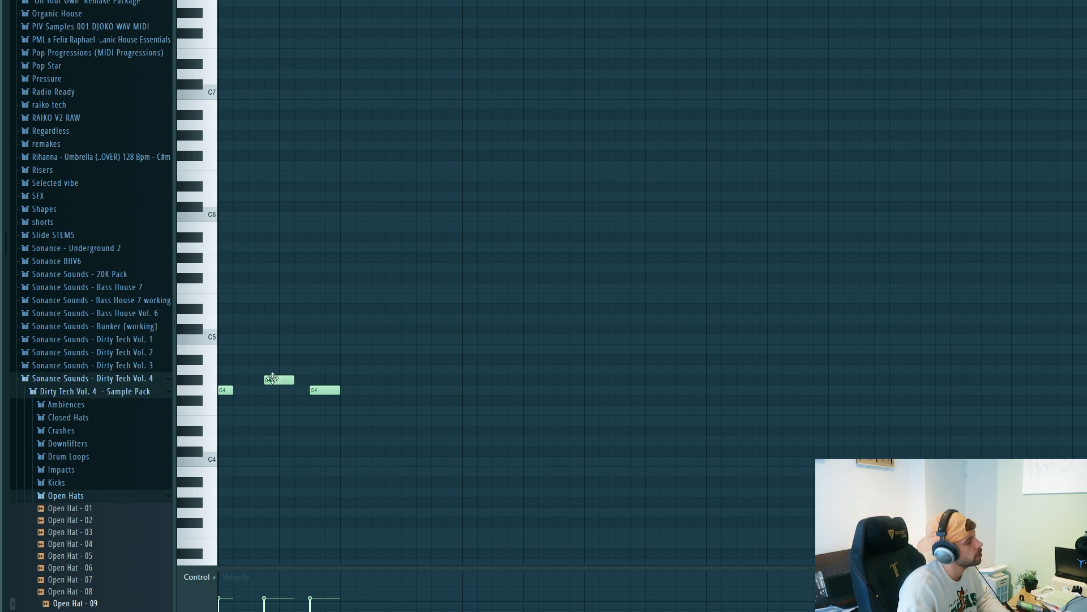
Step: Complete the first bar with a G#4 and a G4 note near its end, and play the bassline
left_click_drag(238, 354, 295, 399)
left_click(397, 381)
left_click(441, 391)
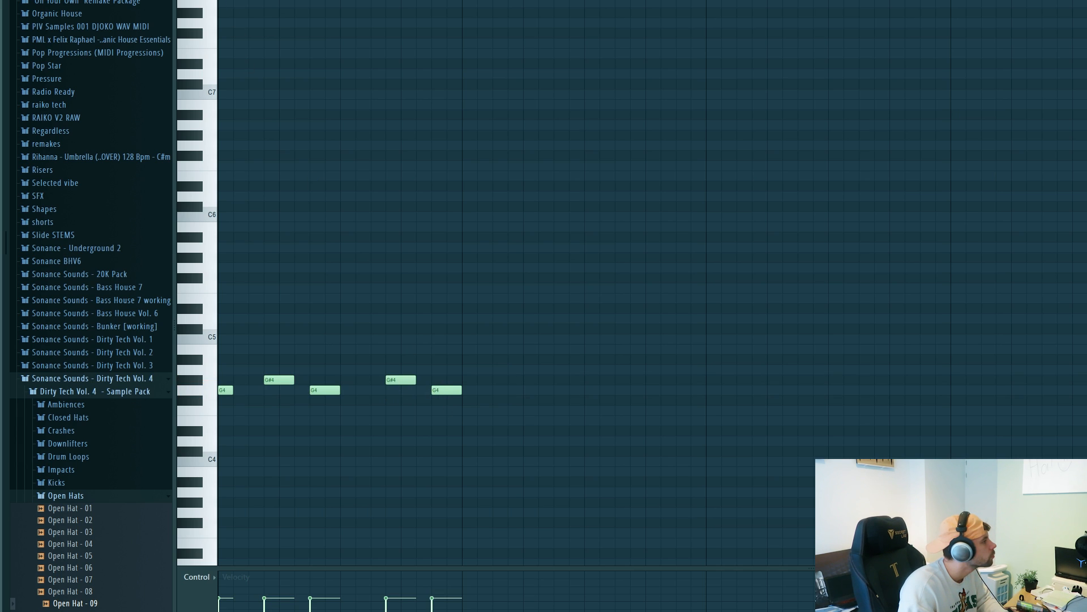
key("space")
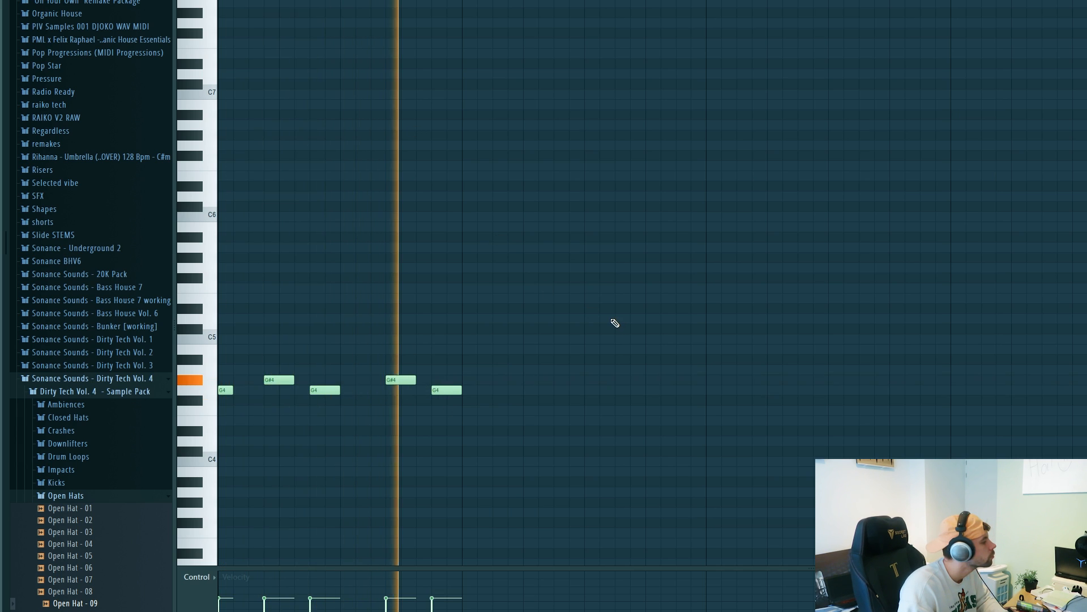
key("space")
Step: Duplicate the one-bar bassline into the second bar and add a short F4 note at its end
key("ctrl+b")
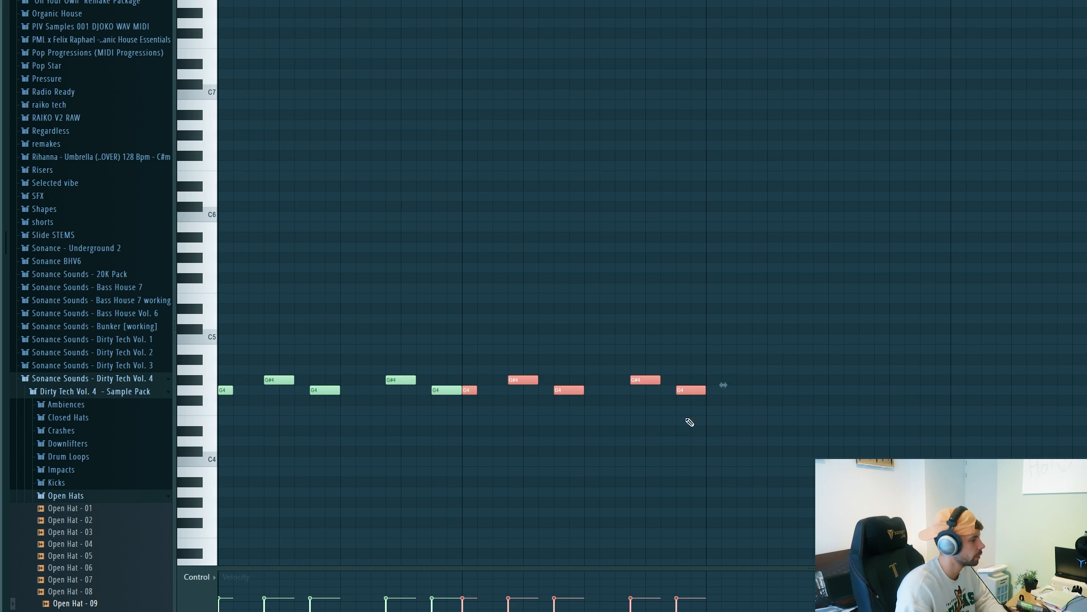
left_click(694, 400)
mouse_move(696, 401)
left_mouse_down()
mouse_move(698, 419)
mouse_move(697, 410)
left_mouse_up()
Step: Play the two-bar bassline and duplicate it to fill bars three and four
key("space")
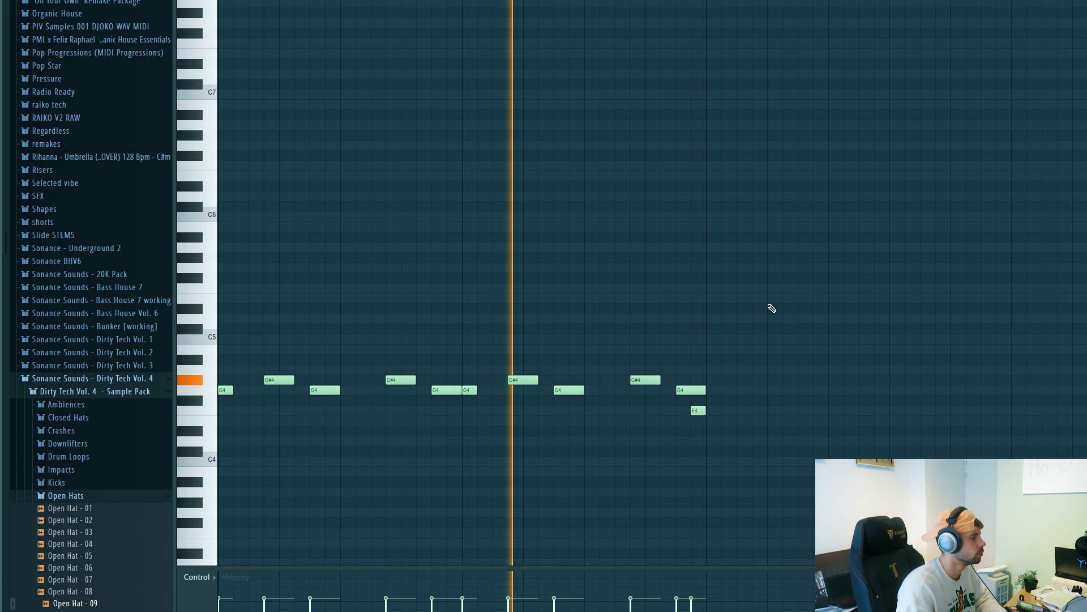
key("ctrl+b")
key("space")
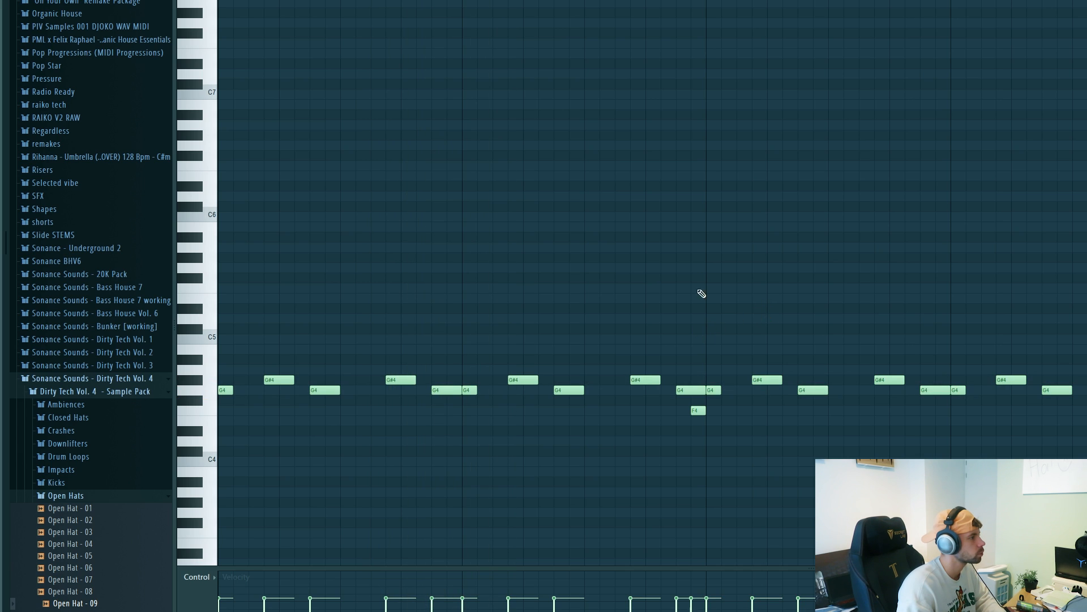
Step: Play the bassline and inspect the Kickstart and RBass Mono effects on the Serum mixer track
key("F9")
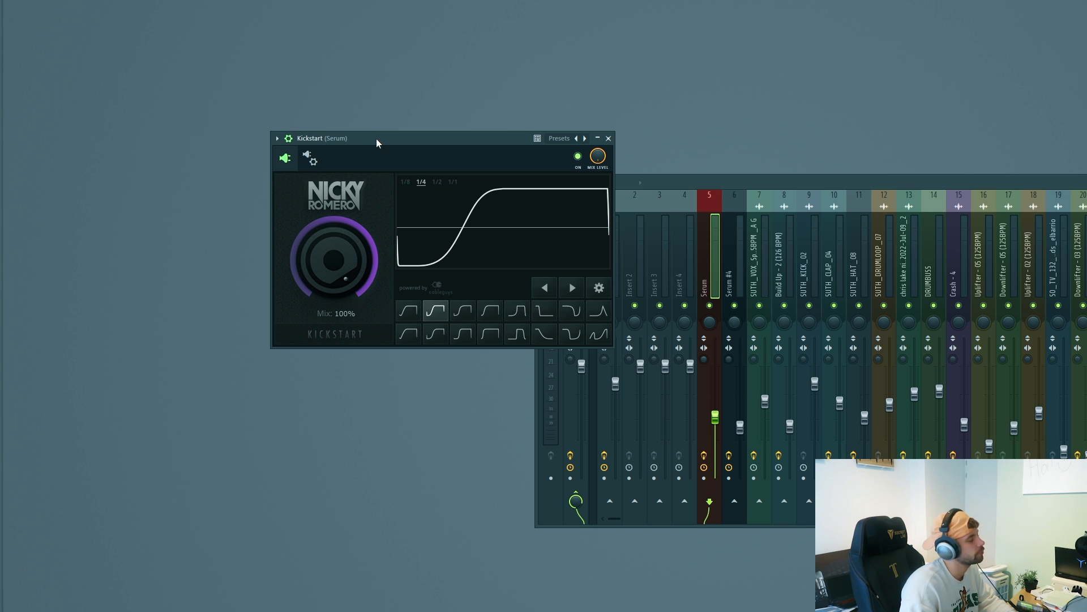
key("space")
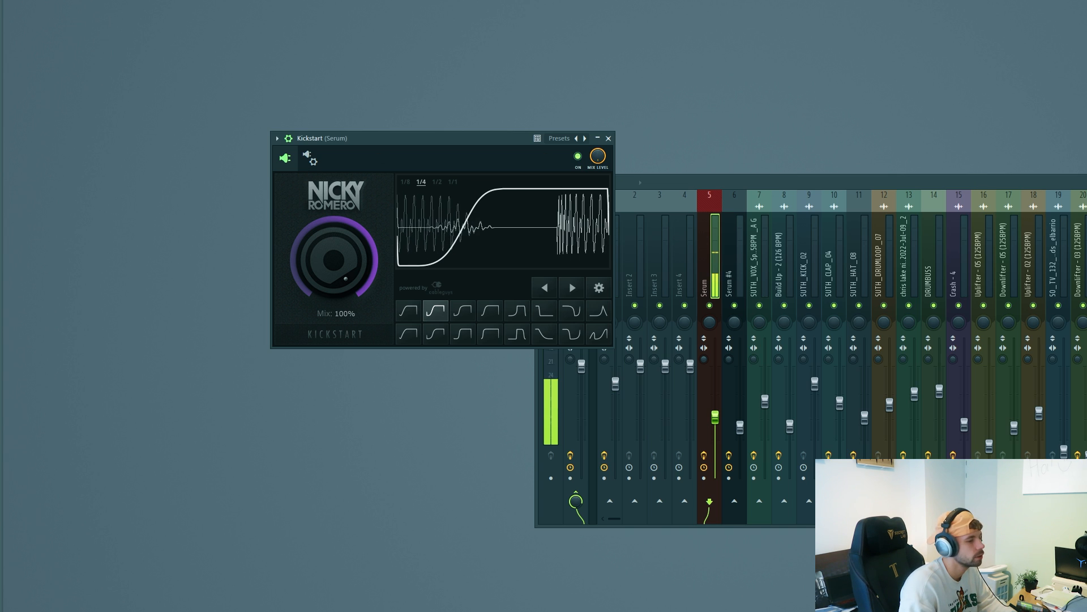
left_click(1086, 237)
left_click_drag(153, 91, 232, 127)
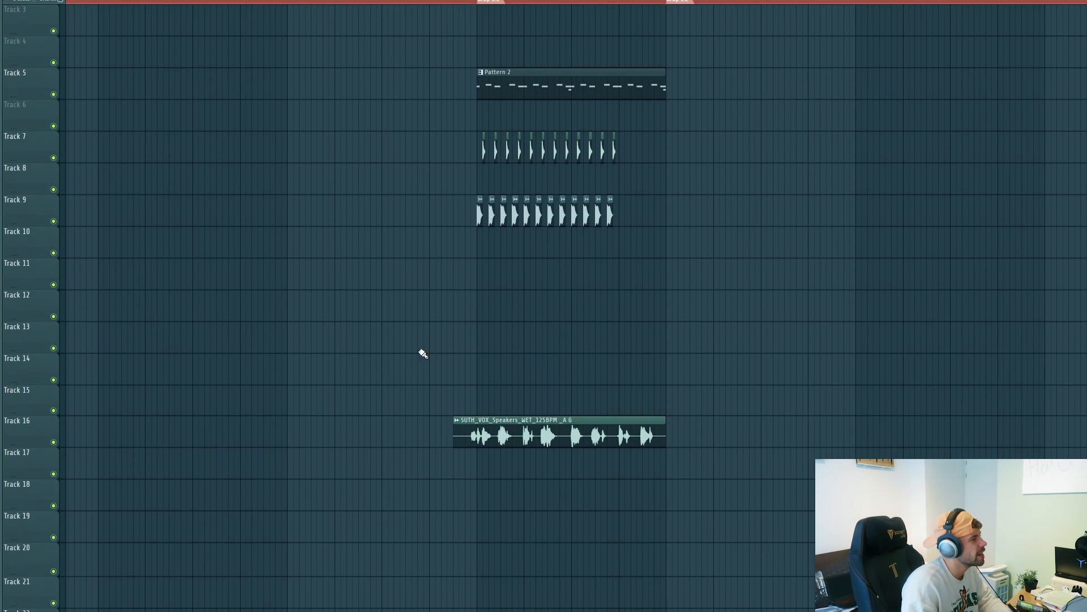
Step: Place the SO_TV_132_ambient_kids_elbarrio clip on Track 18 from bar 9 to bar 17 and play from shortly before drop 1.1
scroll(440, 294, "up", 2)
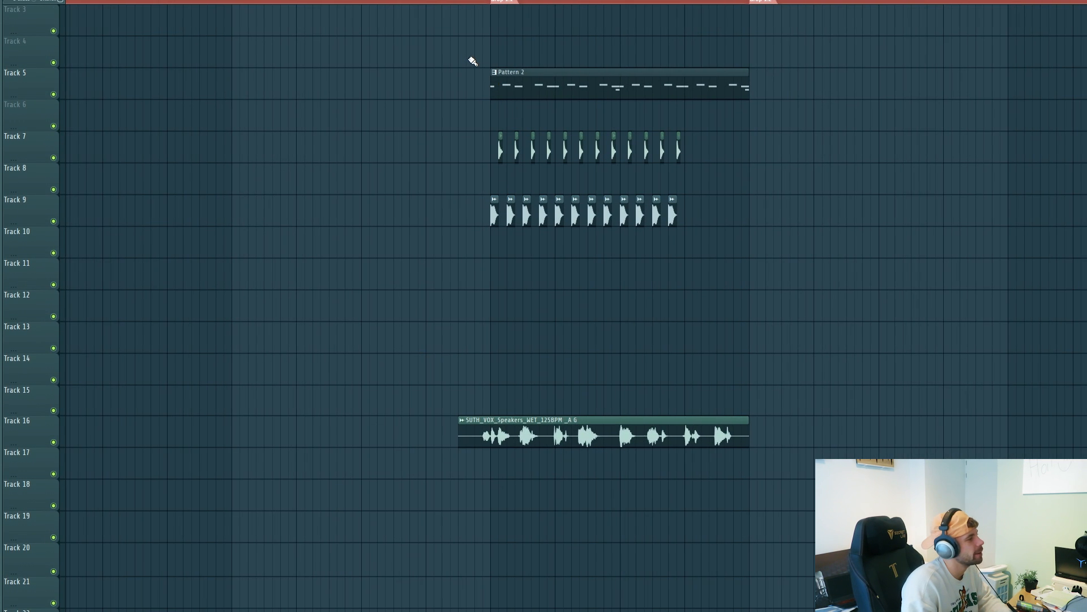
left_click_drag(434, 47, 503, 98)
left_click(423, 503)
left_click_drag(455, 507, 269, 507)
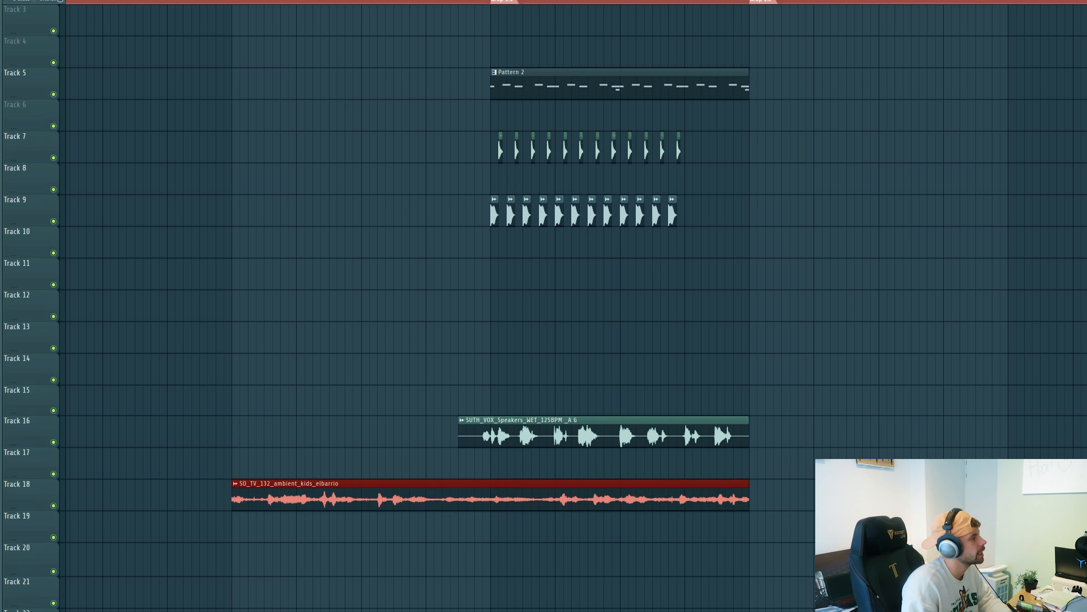
right_click(485, 493, "alt")
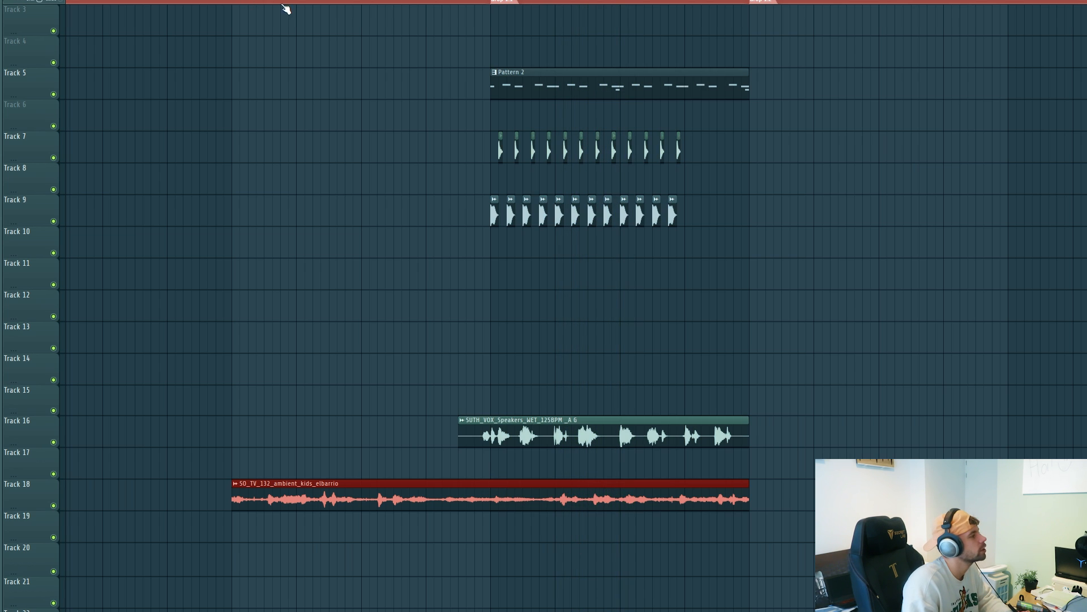
left_click(420, 2)
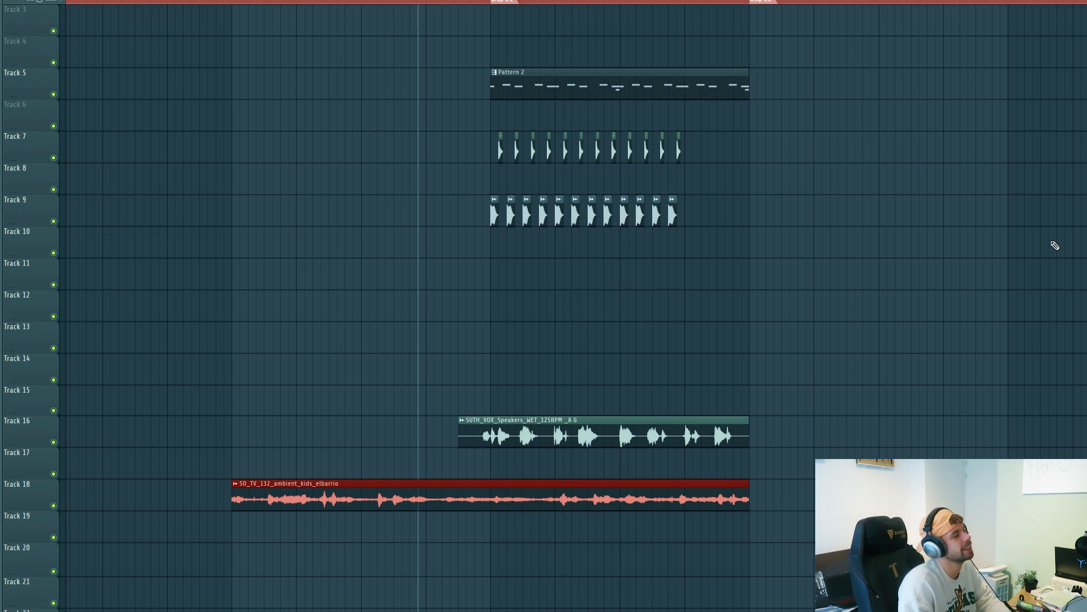
key("space")
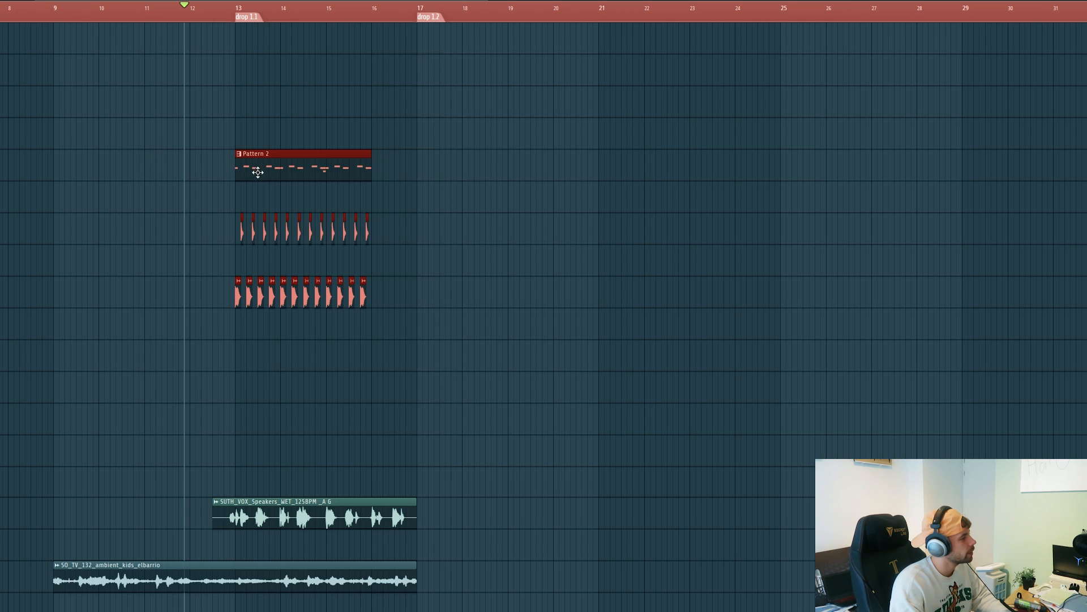
Step: Copy the bass pattern, open hat and kick clips to drop 1.2 at bar 17 and extend them to four bars
left_click_drag(258, 174, 442, 173)
left_click_drag(554, 170, 599, 170)
left_click_drag(566, 198, 514, 321)
key("ctrl+b")
Step: Repeat the four-bar bass, hat and kick section from bar 21 to bar 25
left_click_drag(609, 345, 409, 136)
left_click(627, 187)
left_click_drag(439, 172, 621, 163)
key("ctrl+z")
left_click(659, 364, "ctrl")
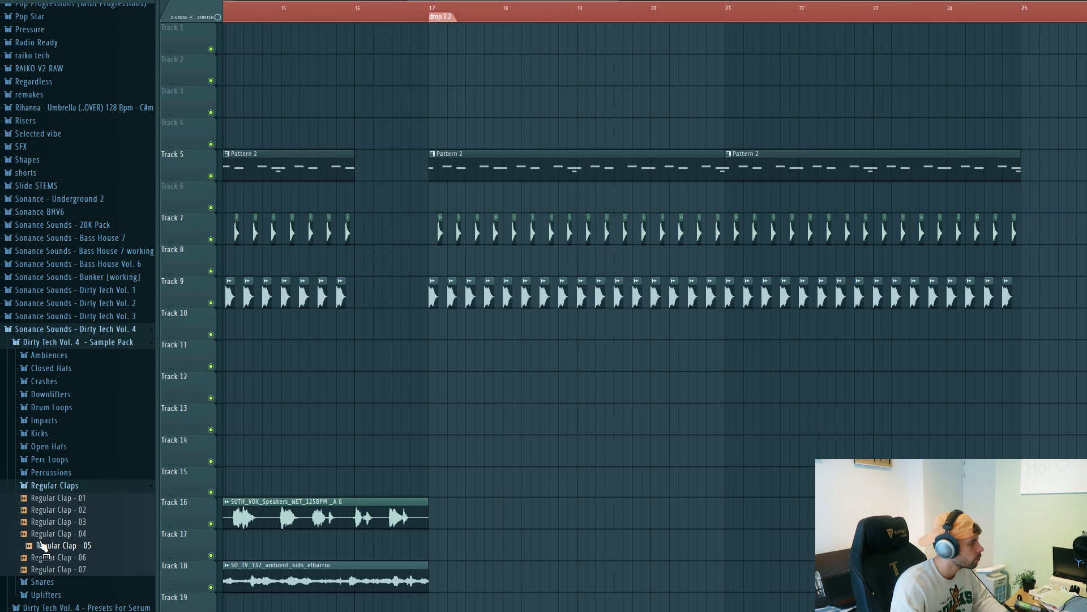
Step: Place Regular Clap - 06 on Track 8 on every second beat from bar 17 to bar 25
left_click_drag(45, 562, 374, 261)
scroll(460, 258, "up", 3)
left_click(461, 264)
left_click_drag(380, 262, 703, 263)
left_click_drag(795, 266, 371, 261)
left_click_drag(380, 262, 865, 262)
Step: Solo Tracks 7, 8 and 9 and set the playback position just before drop 1.2
scroll(801, 263, "down", 2)
right_click(211, 302)
left_click(210, 271)
left_click(211, 239)
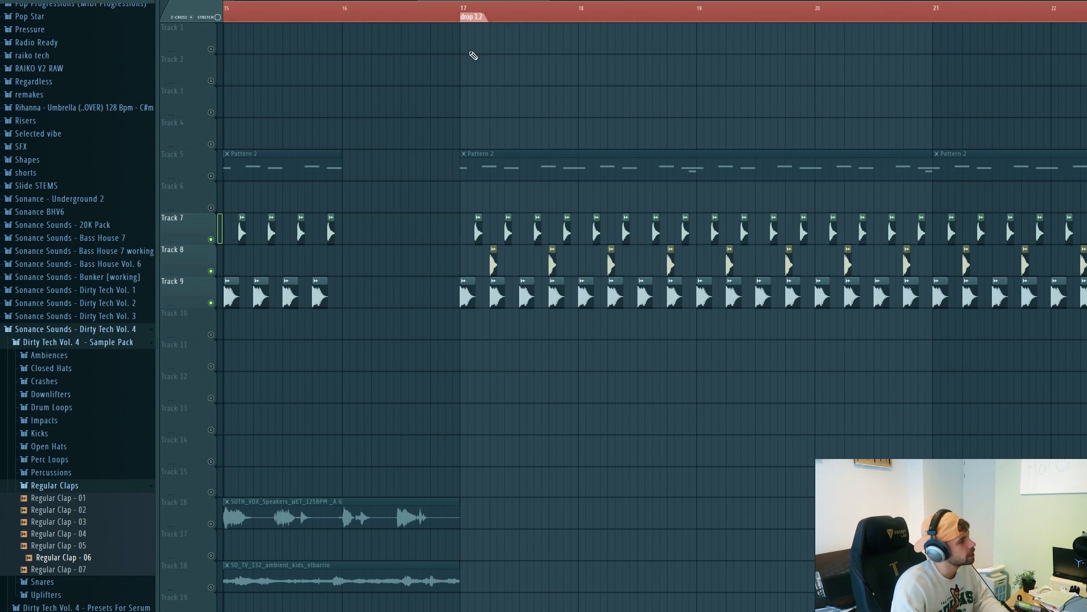
left_click(456, 17)
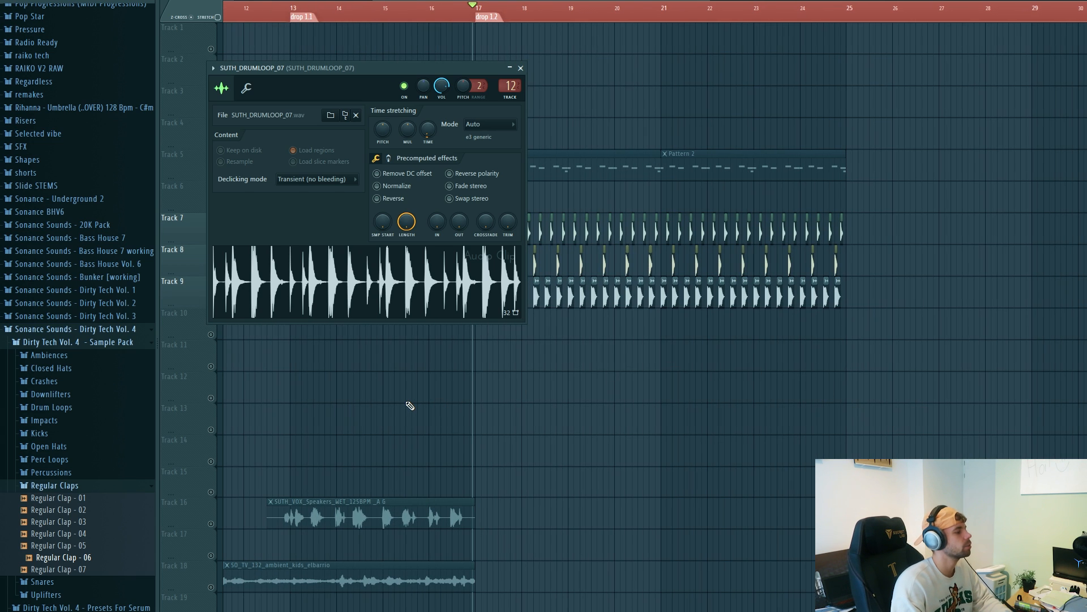
Step: Place SUTH_DRUMLOOP_07 on Track 10 from bar 17, chop it into separate hits, and play it with the drums
left_click_drag(286, 67, 355, 93)
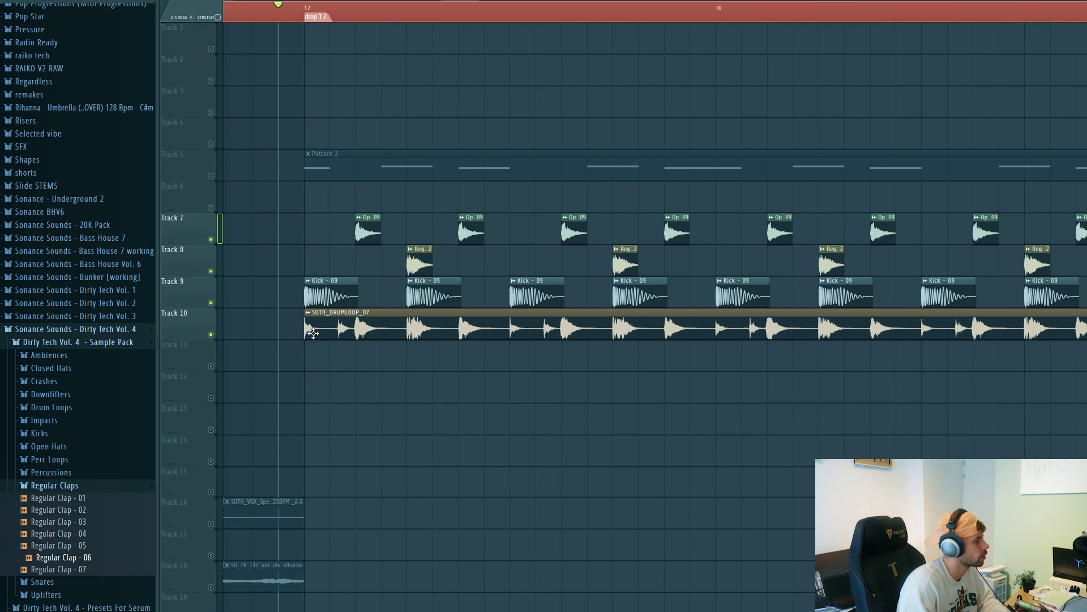
left_click_drag(311, 337, 512, 334)
left_click_drag(513, 335, 563, 337)
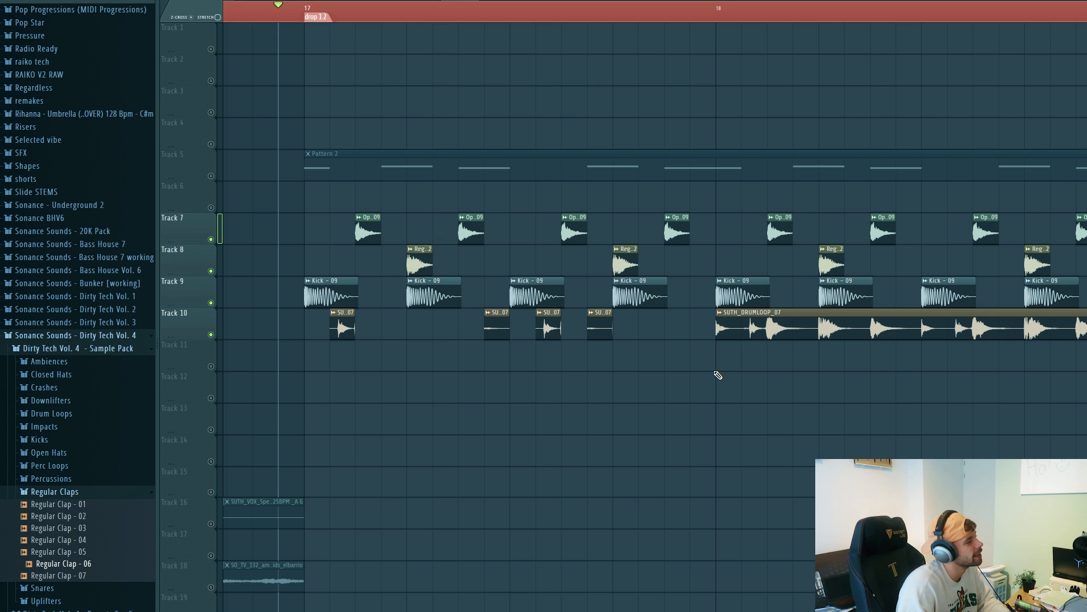
key("space")
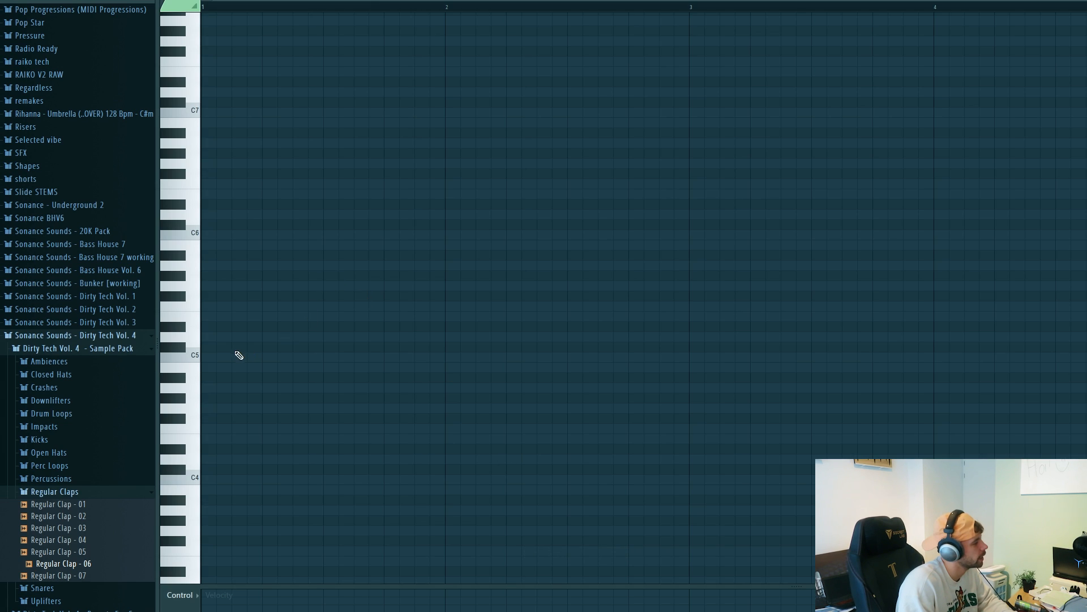
Step: Fill one bar of the SUTH_HAT_08 piano roll with sixteen consecutive C5 notes and play them
left_click(239, 355)
key("ctrl+b")
key("ctrl+b")
key("ctrl+b")
key("ctrl+b")
key("ctrl+b")
key("ctrl+b")
key("ctrl+b")
key("ctrl+b")
key("ctrl+b")
key("ctrl+b")
key("ctrl+b")
key("ctrl+b")
key("ctrl+b")
key("ctrl+b")
key("ctrl+b")
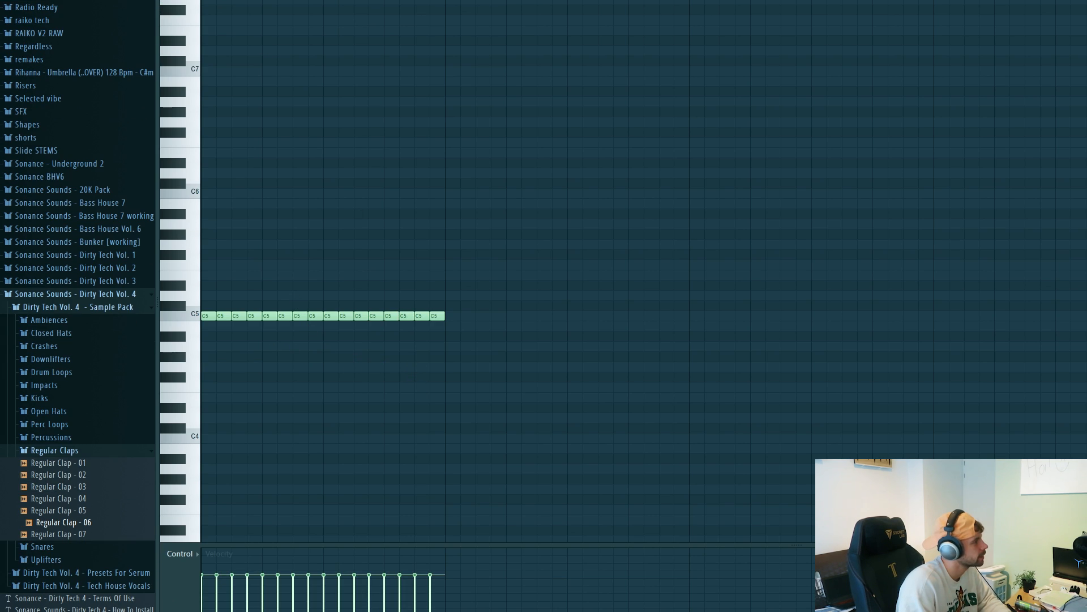
key("space")
key("space")
Step: Transpose the row of hat notes up to E5 and play it back
key("shift+Up")
key("shift+Up")
key("shift+Up")
key("shift+Up")
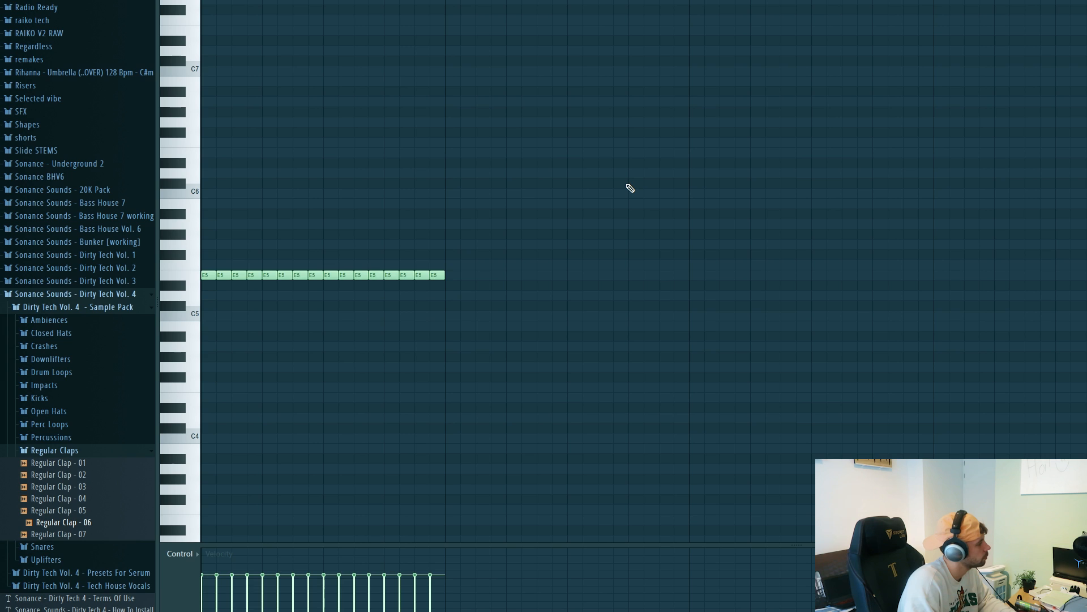
key("space")
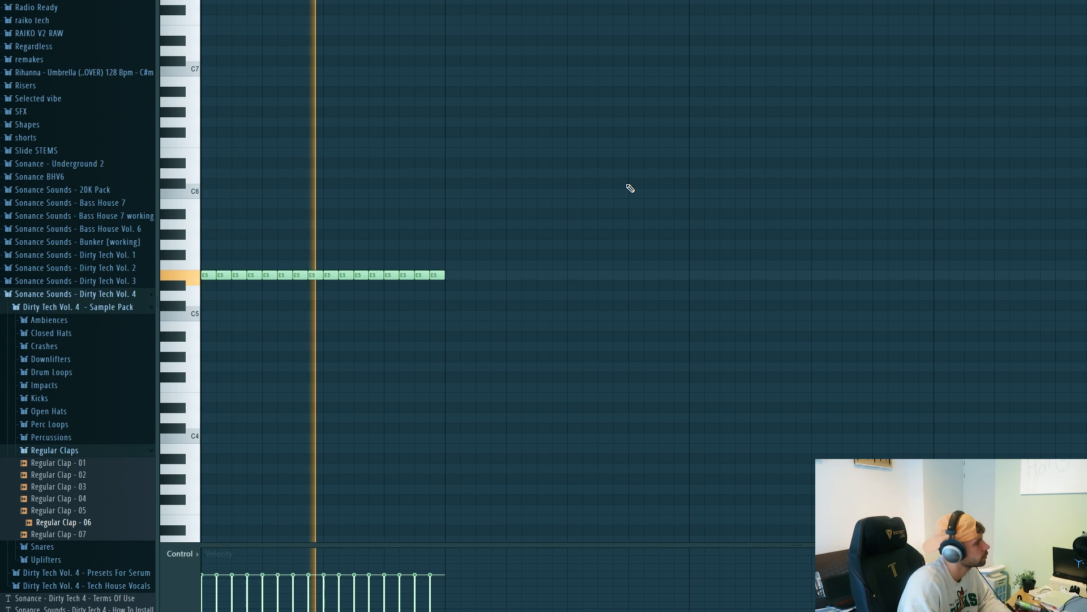
key("space")
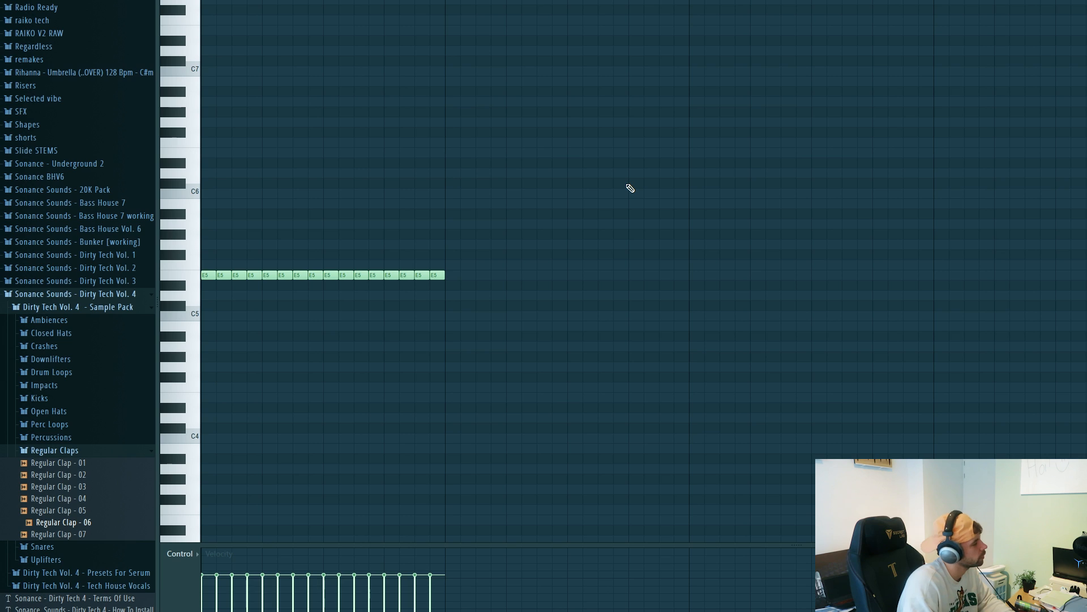
Step: Quantize the row of E5 hat notes with the mpc 60% template, and extend their lengths with the articulator
key("alt+q")
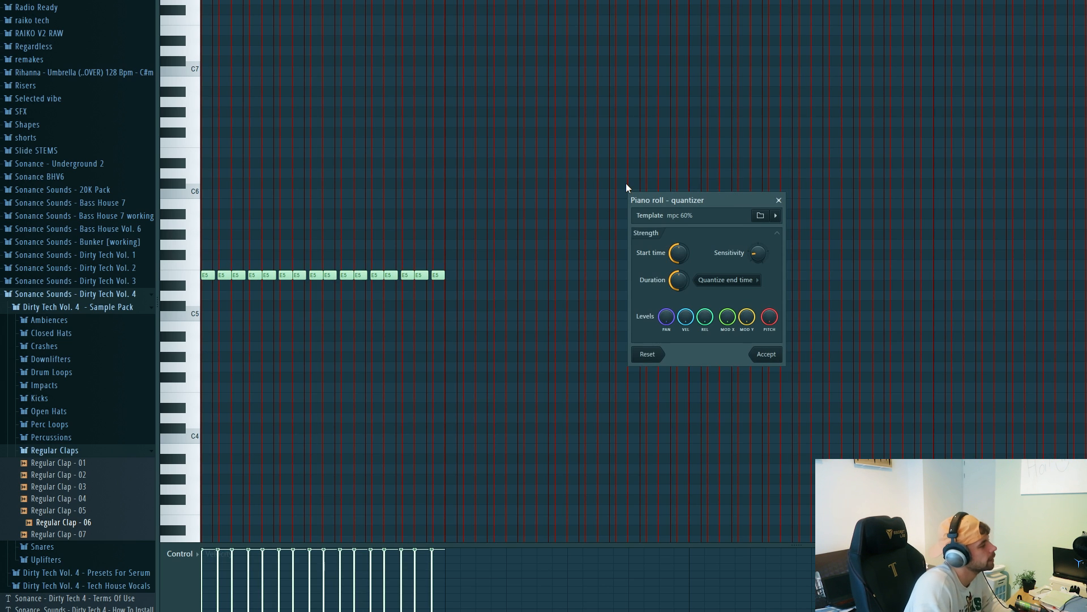
key("Return")
key("alt+l")
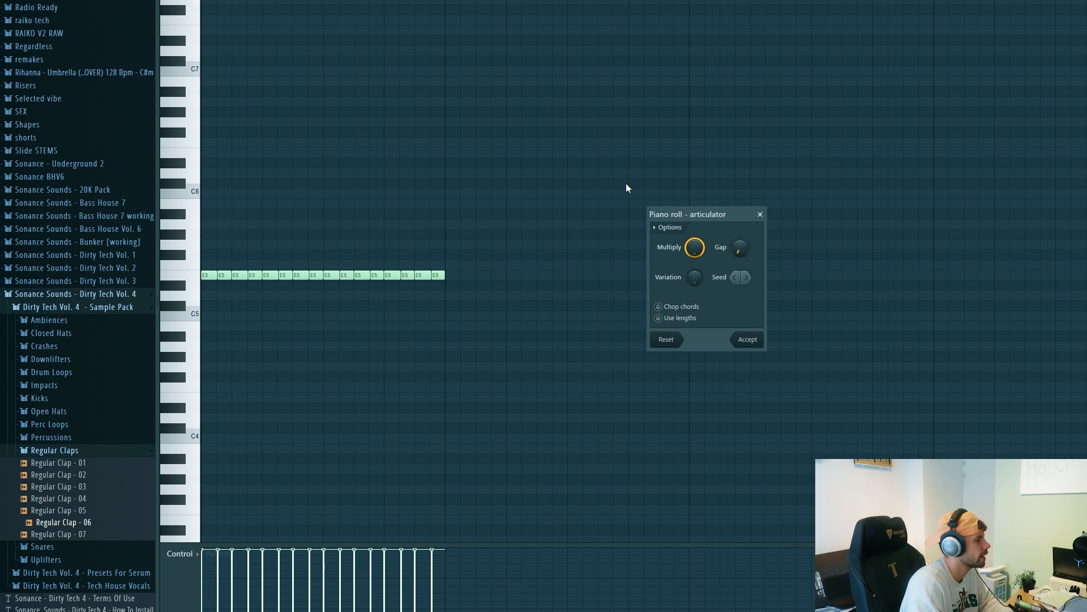
key("Return")
Step: Randomize the velocities of the hat notes with bipolar levels and play the pattern
key("alt+r")
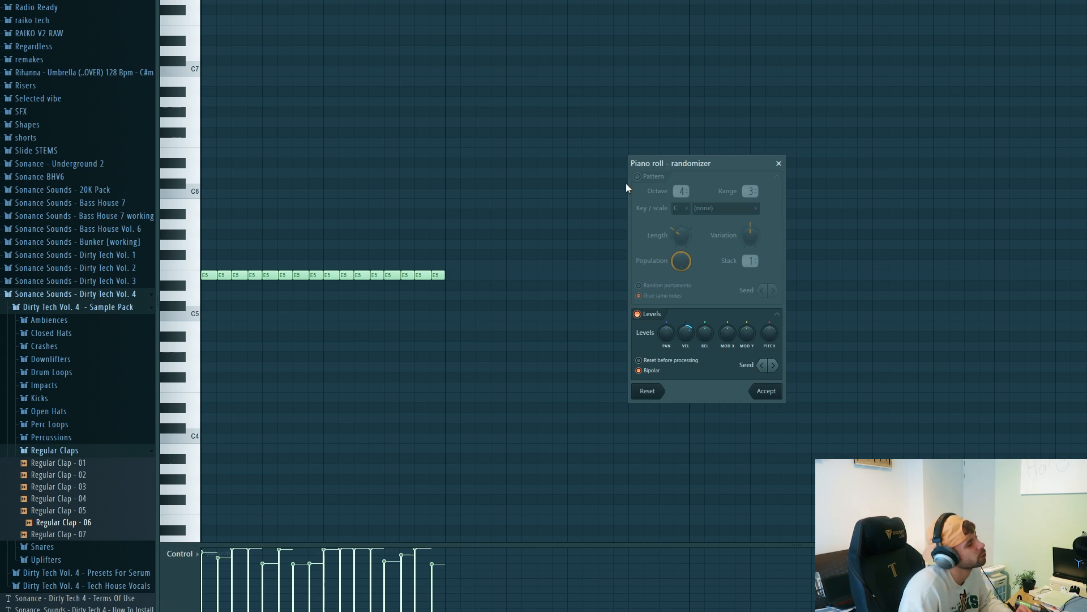
key("Return")
key("space")
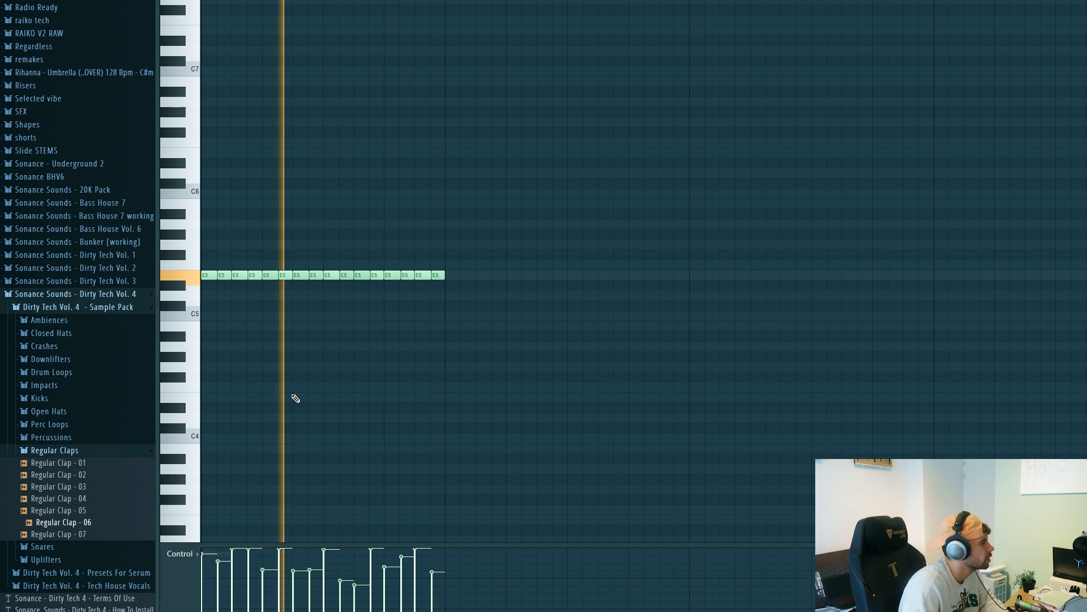
key("space")
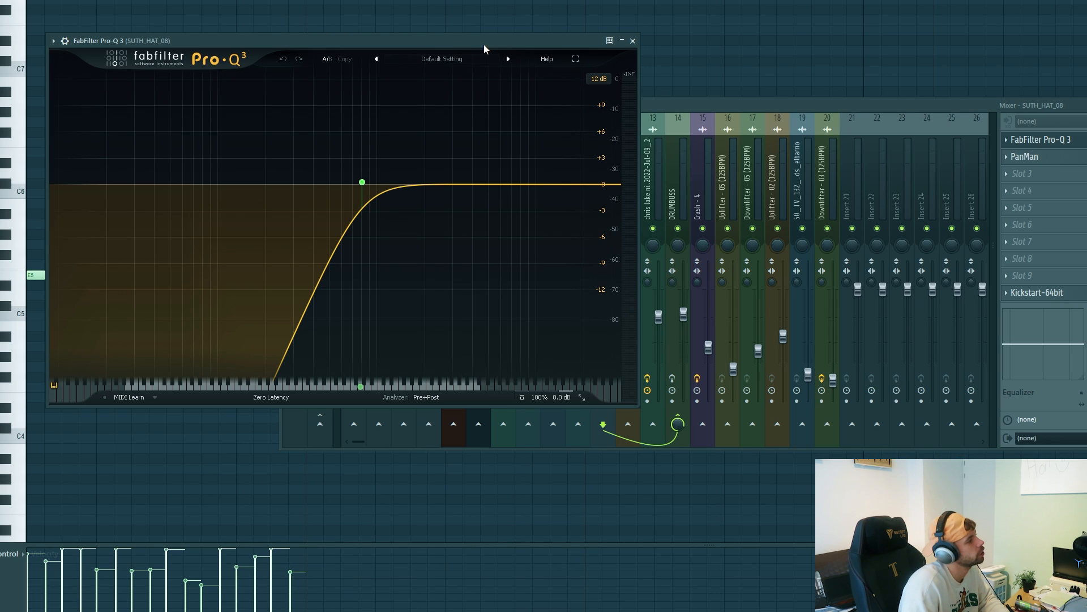
Step: Review the Pro-Q 3, PanMan and Kickstart effects on the SUTH_HAT_08 mixer channel while playing the hats
left_click_drag(483, 45, 615, 71)
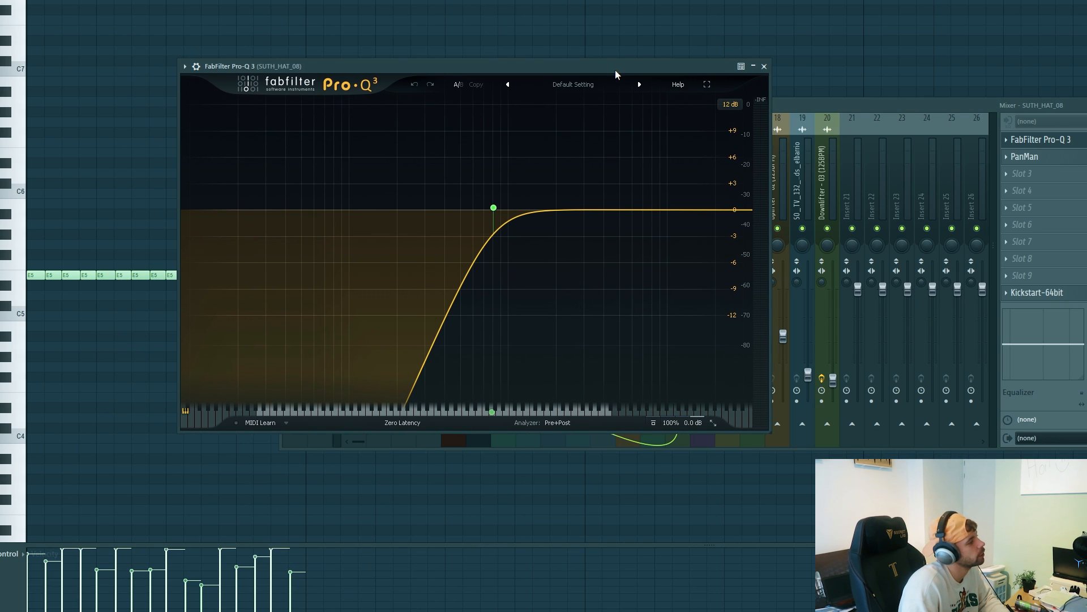
key("space")
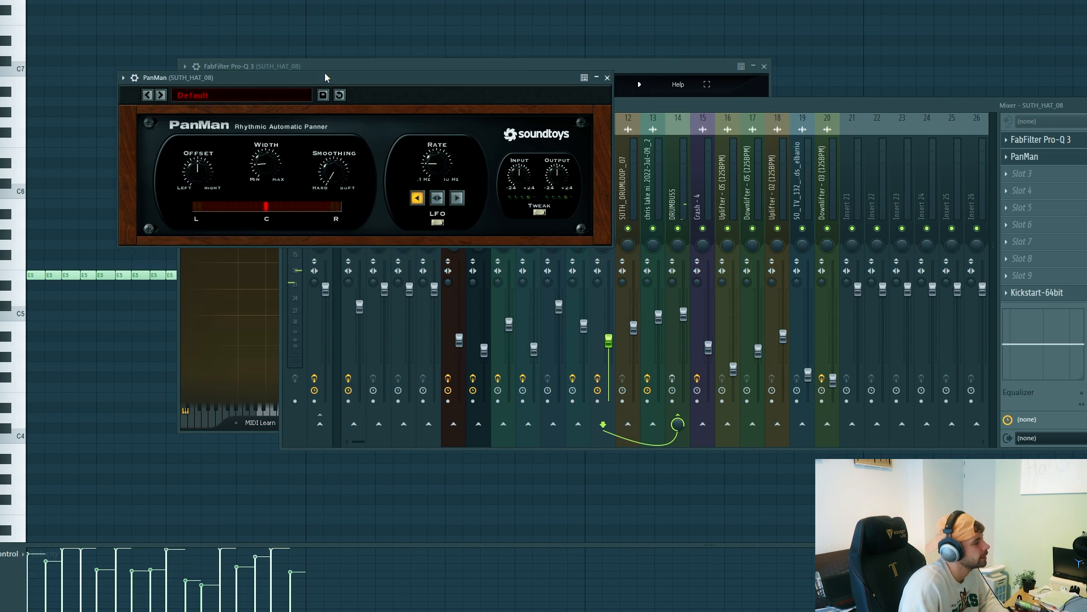
left_click_drag(324, 74, 338, 79)
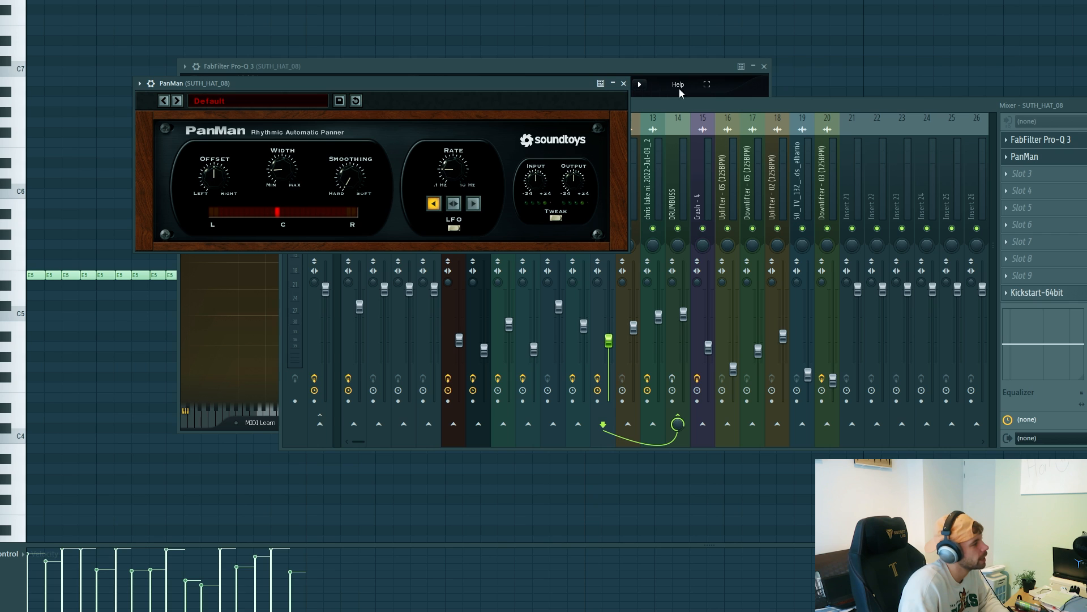
key("space")
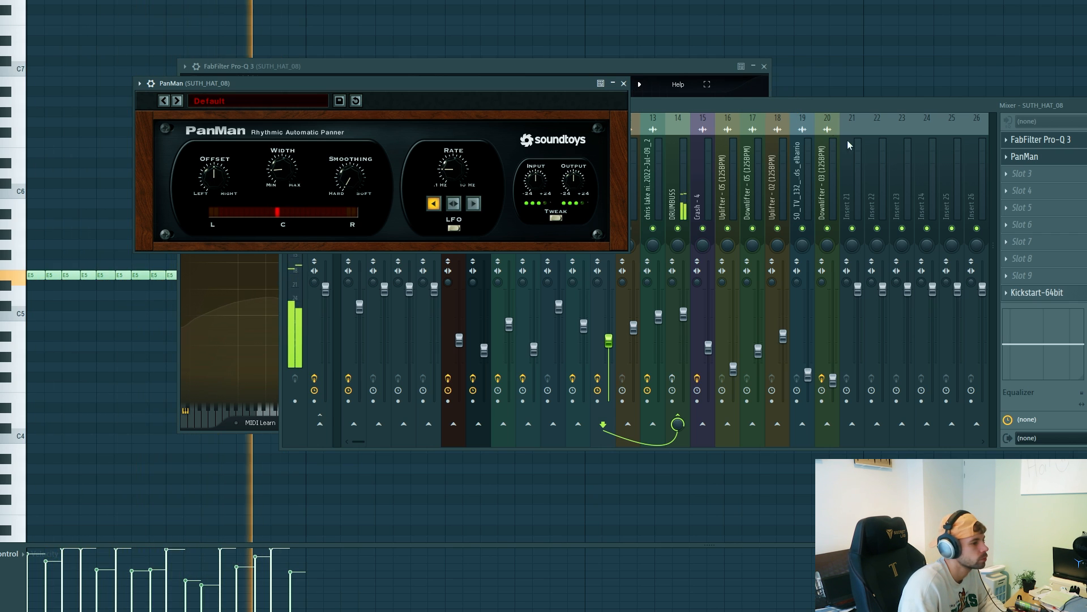
left_click(1079, 294)
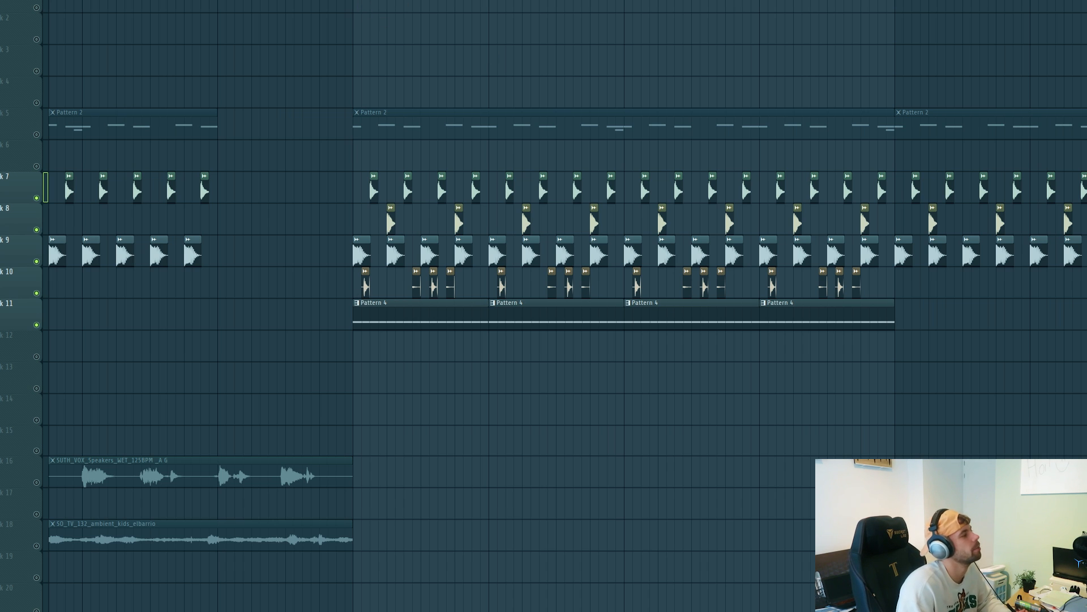
Step: Review the BitterSweet v3 and ShaperBox 2 effects on the DRUMBUSS mixer channel, and play the drum arrangement
key("F9")
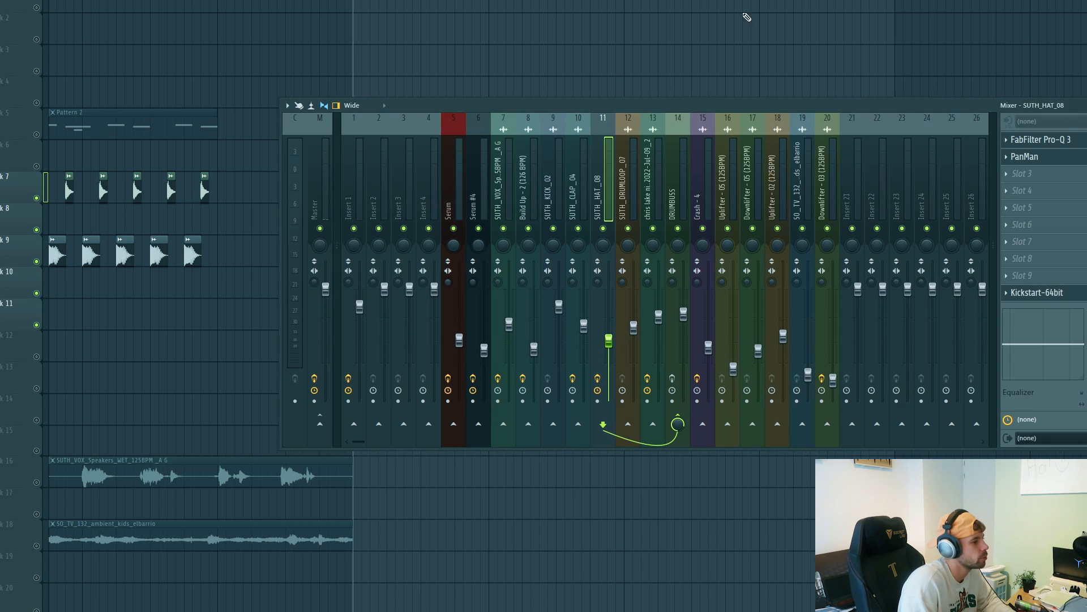
left_click(685, 215)
left_click(1081, 142)
left_click_drag(250, 82, 650, 132)
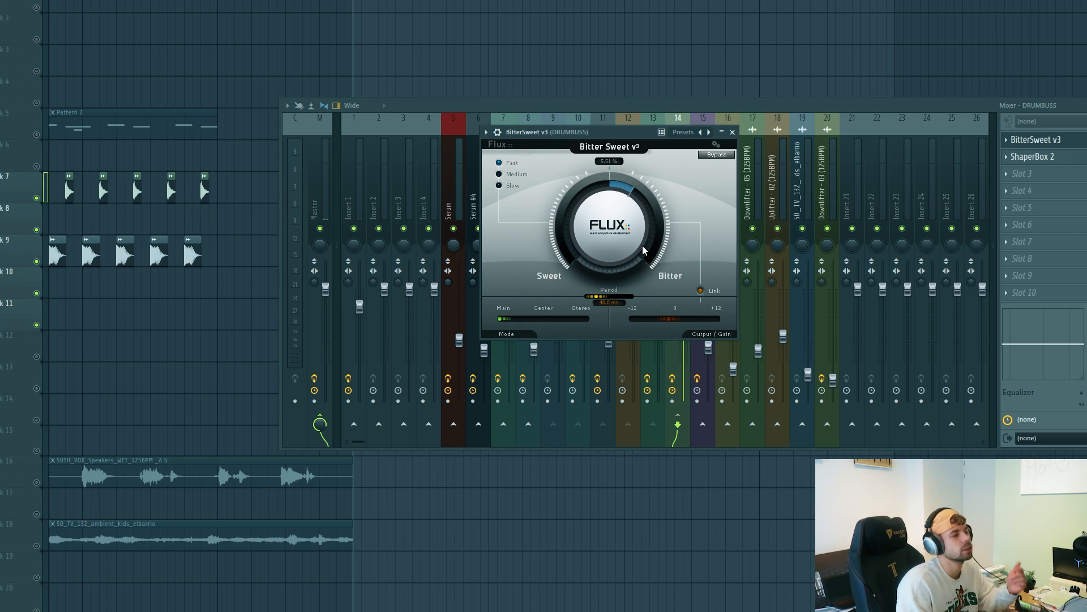
left_click(1081, 157)
left_click_drag(237, 103, 569, 91)
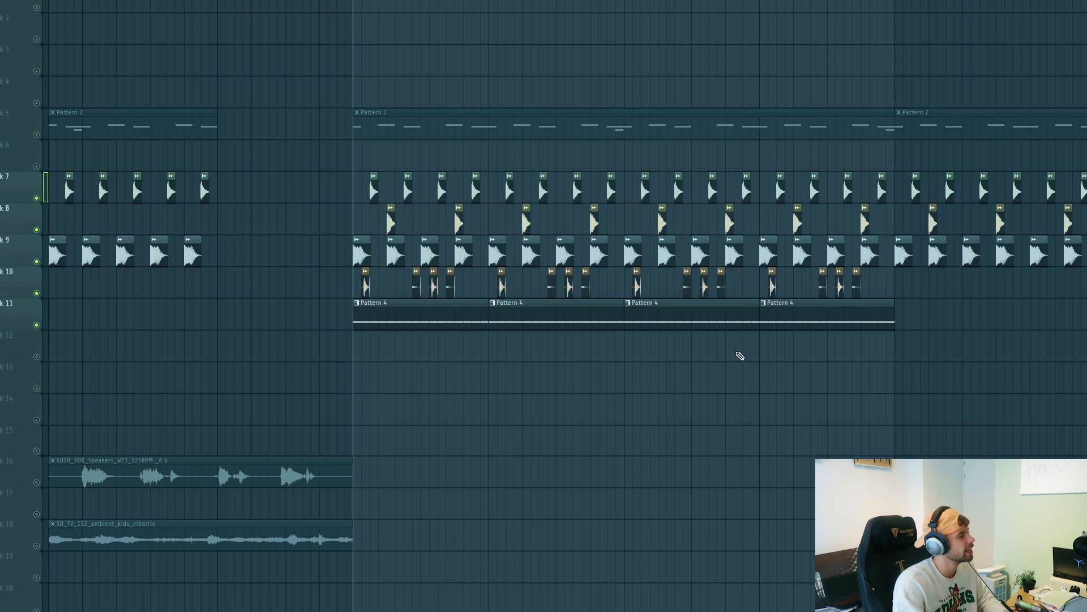
scroll(728, 360, "down", 2)
key("space")
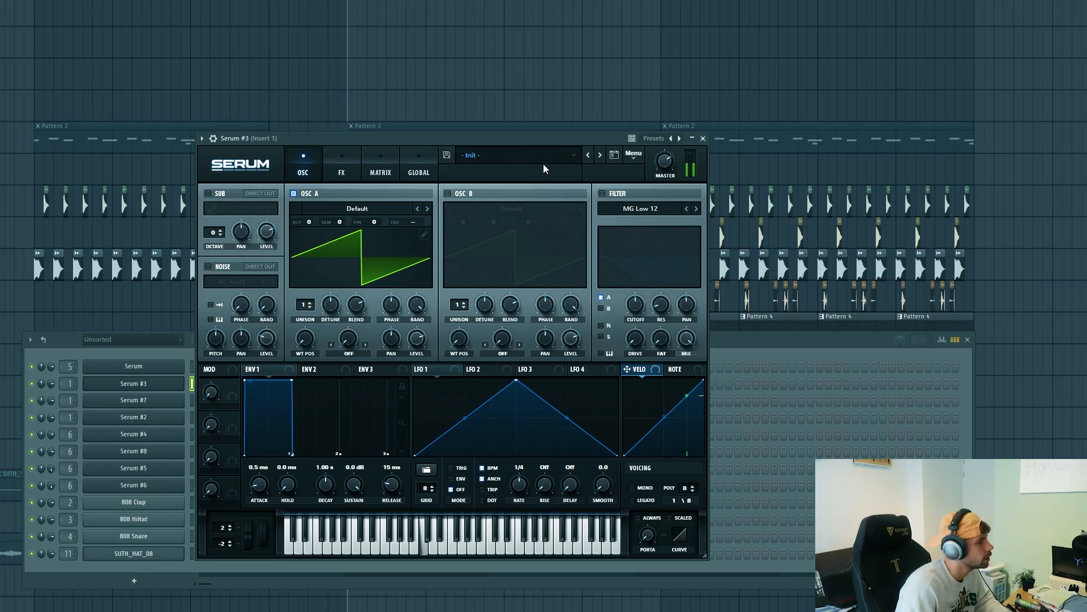
Step: Load the Lead - Dirty preset from the Dirty Tech Vol. 4 presets into Serum #3
left_click(543, 165)
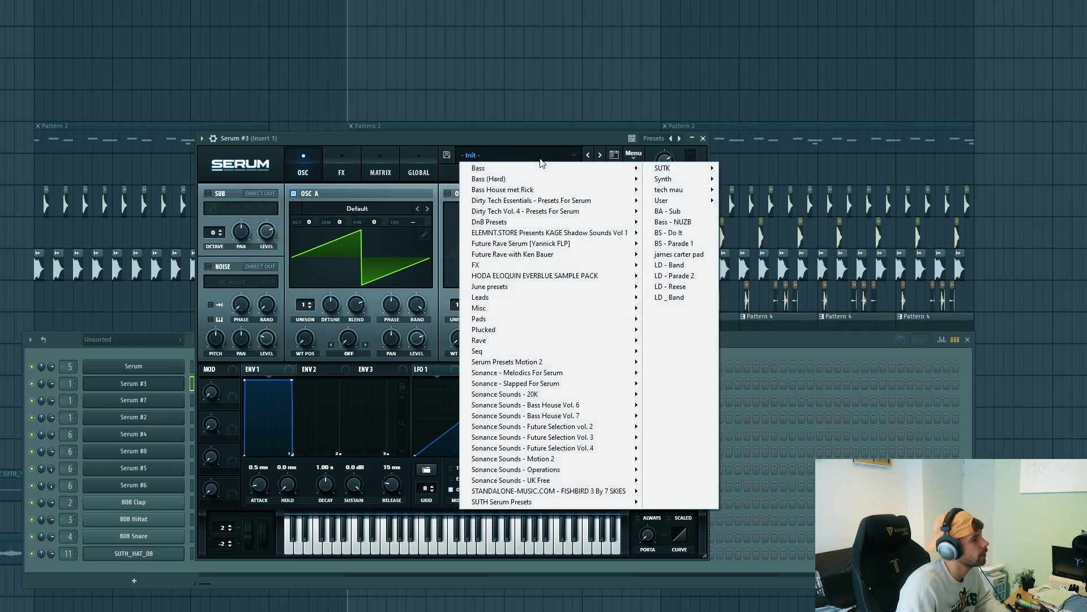
mouse_move(572, 220)
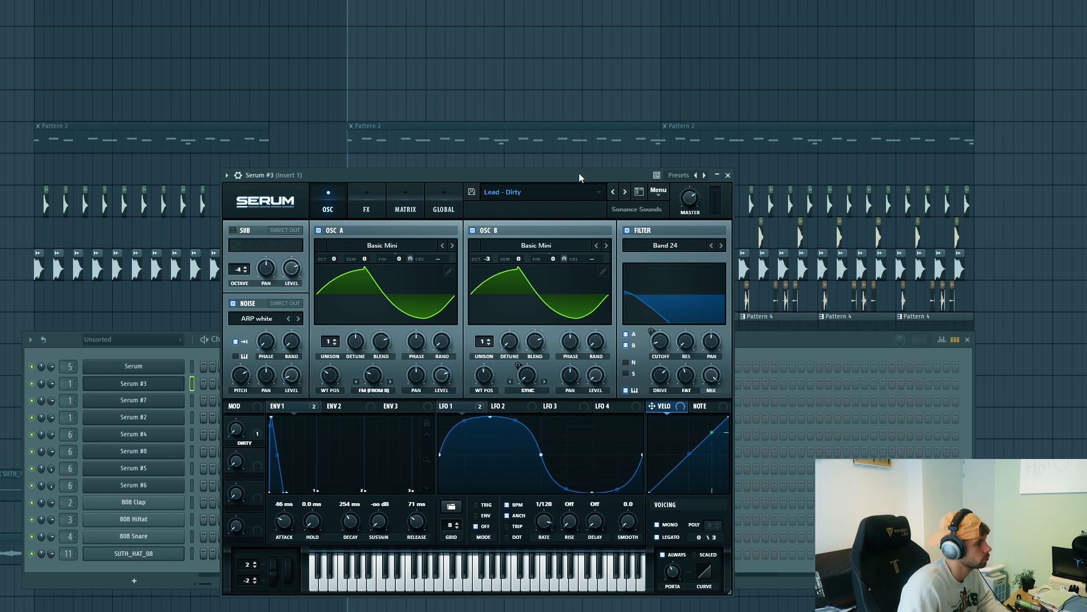
left_click_drag(580, 173, 579, 175)
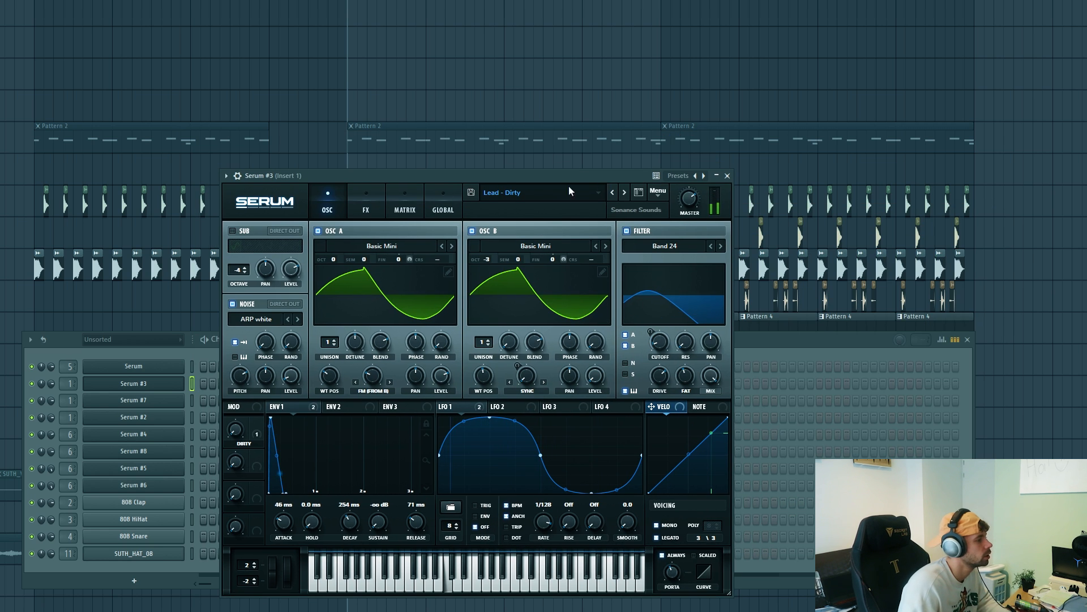
Step: Write short G5 notes in the Serum #3 piano roll, five in bar 1 and one ending bar 2, and play them
right_click(121, 387)
left_click(215, 384)
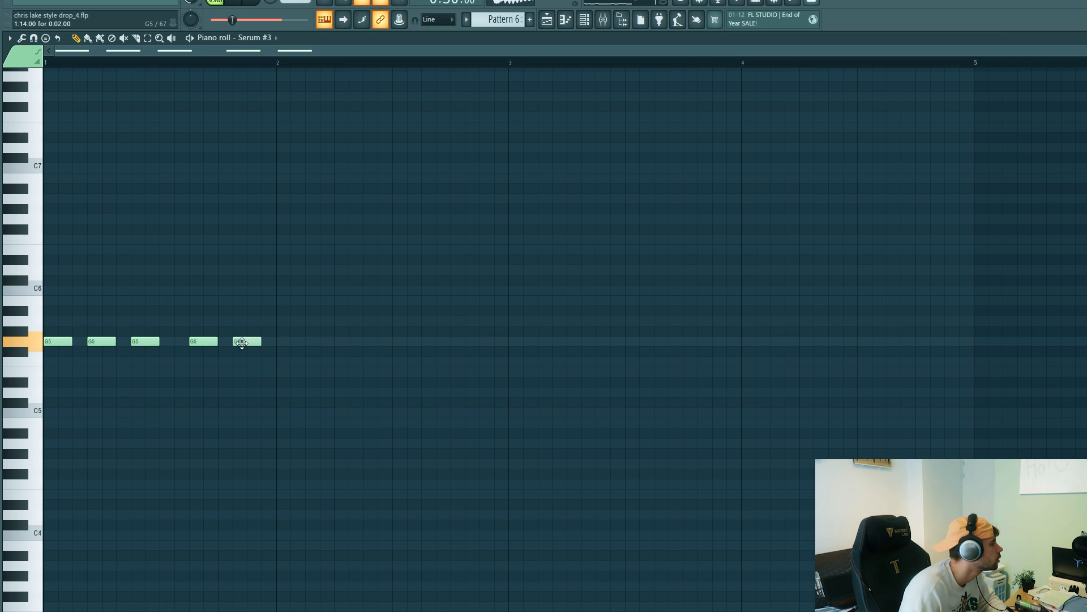
left_click_drag(250, 343, 265, 343)
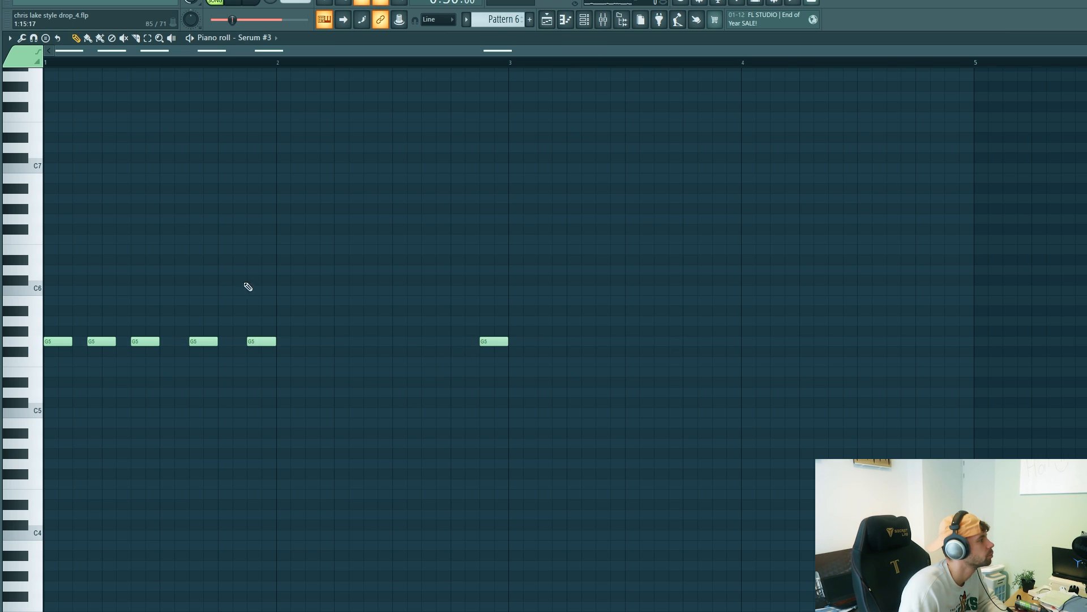
key("space")
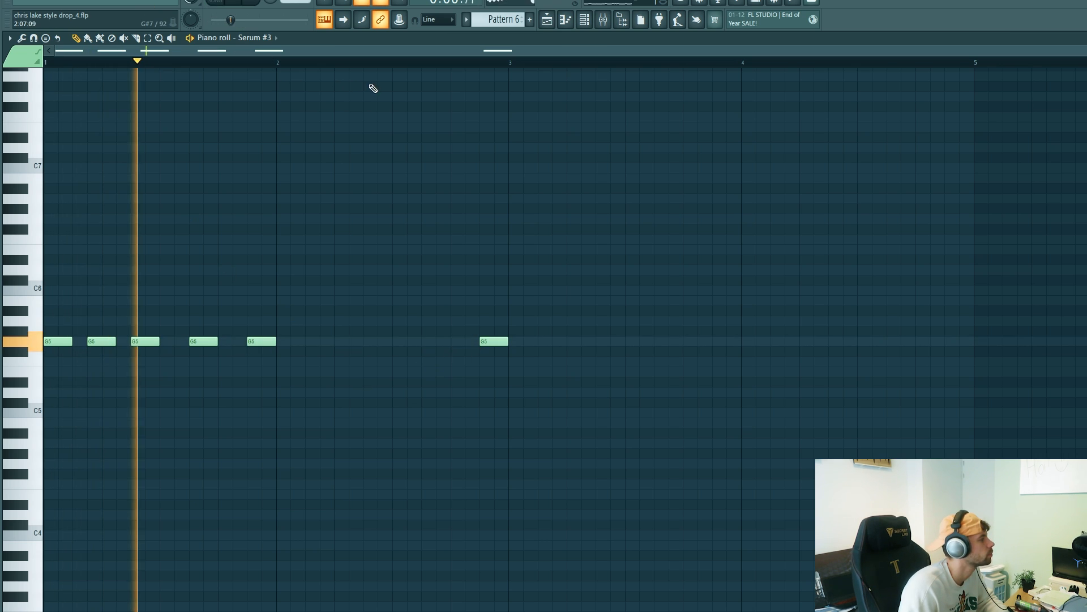
key("space")
Step: Examine the Pro-Q 3 curve on Insert 1 while the lead plays, soloing the 396 Hz dip briefly
key("F9")
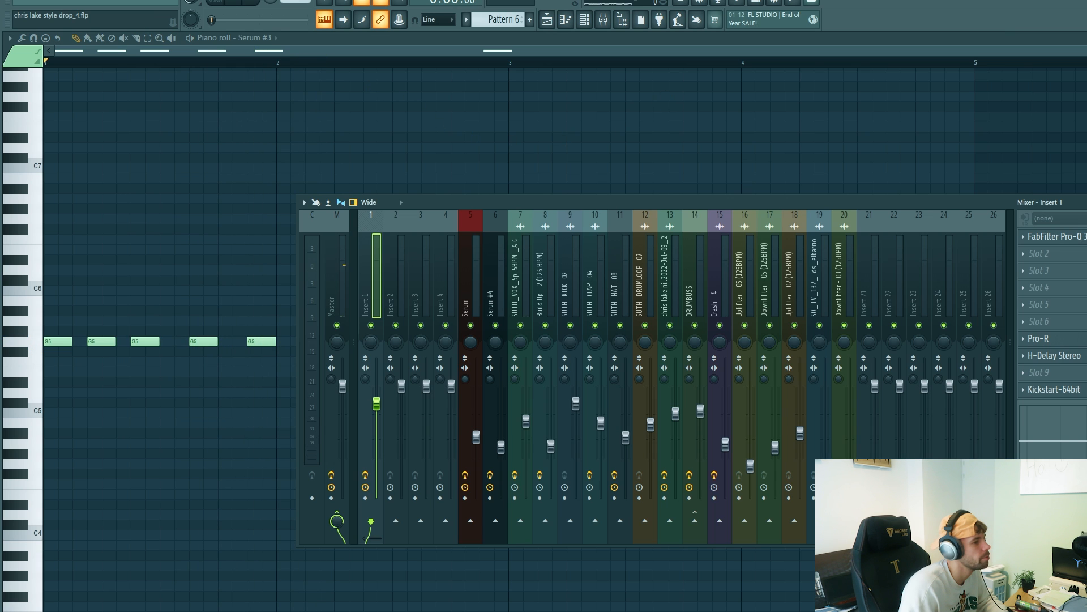
left_click(1057, 237)
left_click_drag(345, 150, 433, 164)
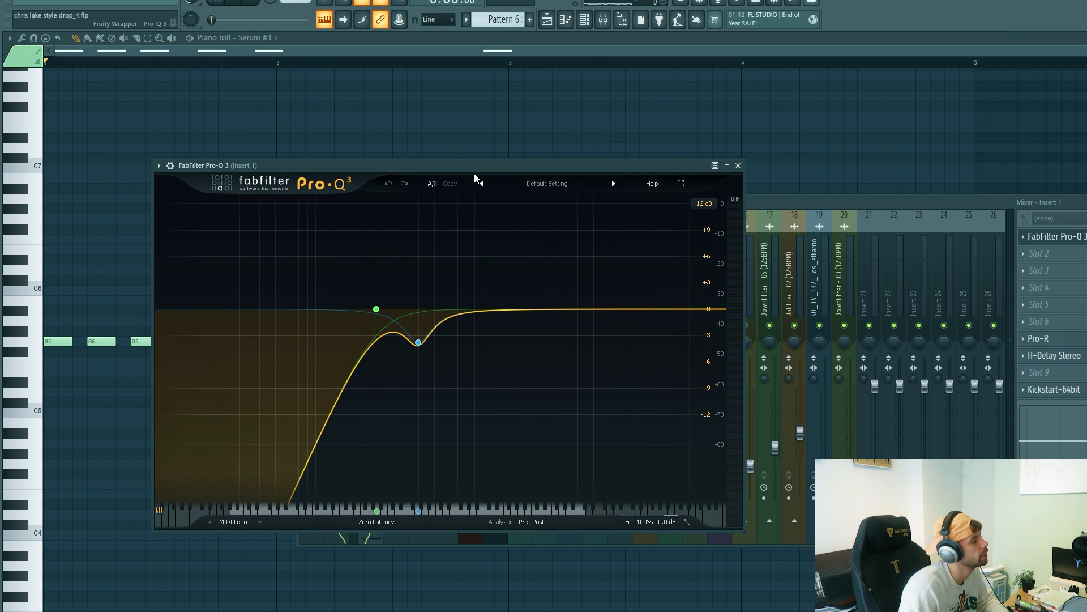
key("space")
mouse_move(436, 338)
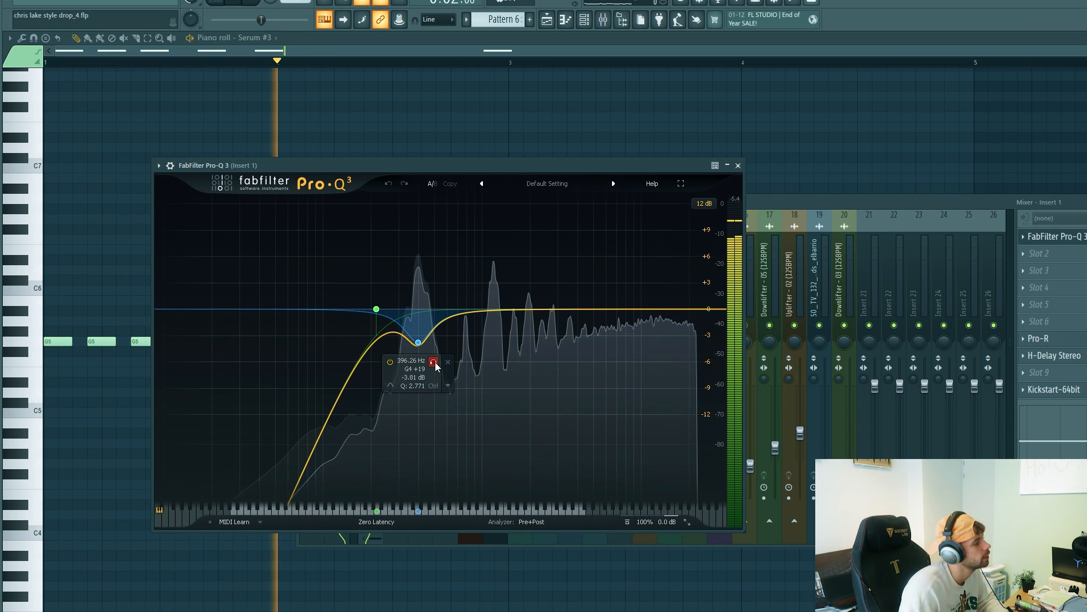
key("space")
left_click(435, 365)
key("space")
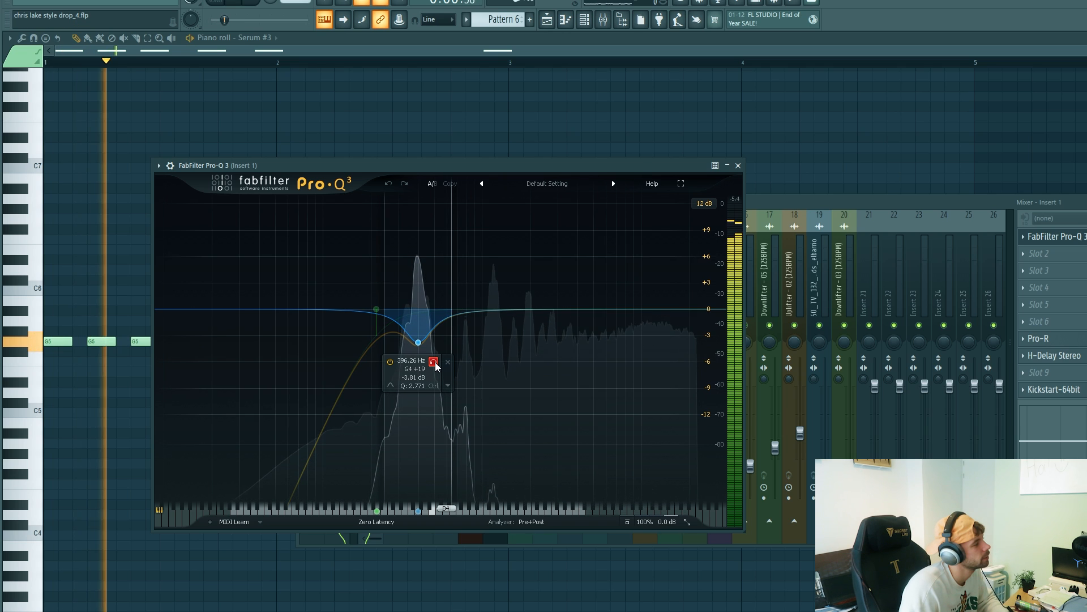
left_click(435, 366)
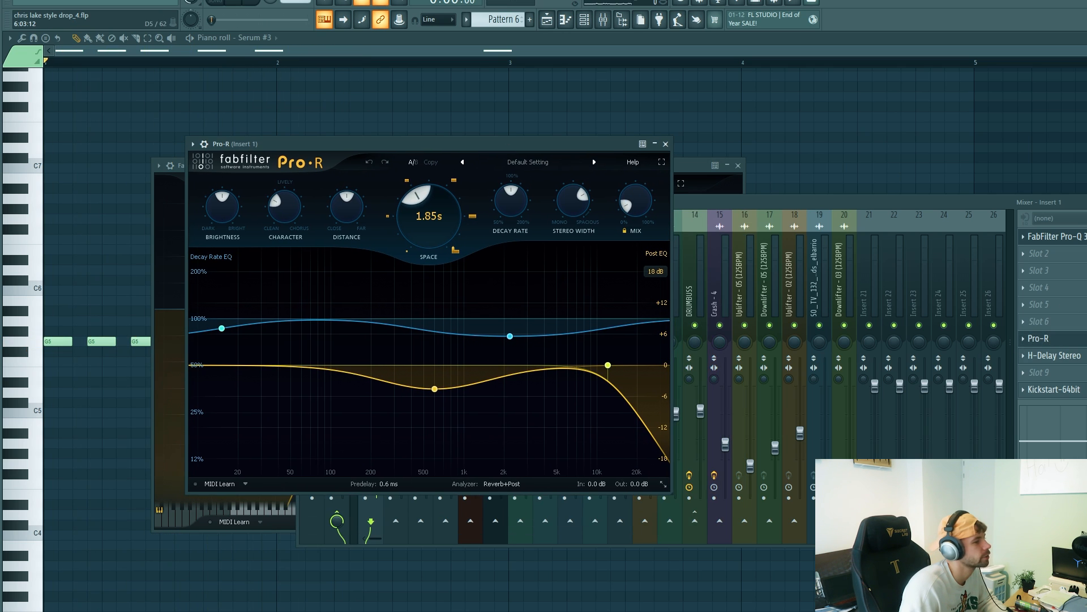
key("space")
Step: Review the Pro-R, H-Delay Stereo and Kickstart effects on Insert 1 while the lead plays
left_click(1052, 356)
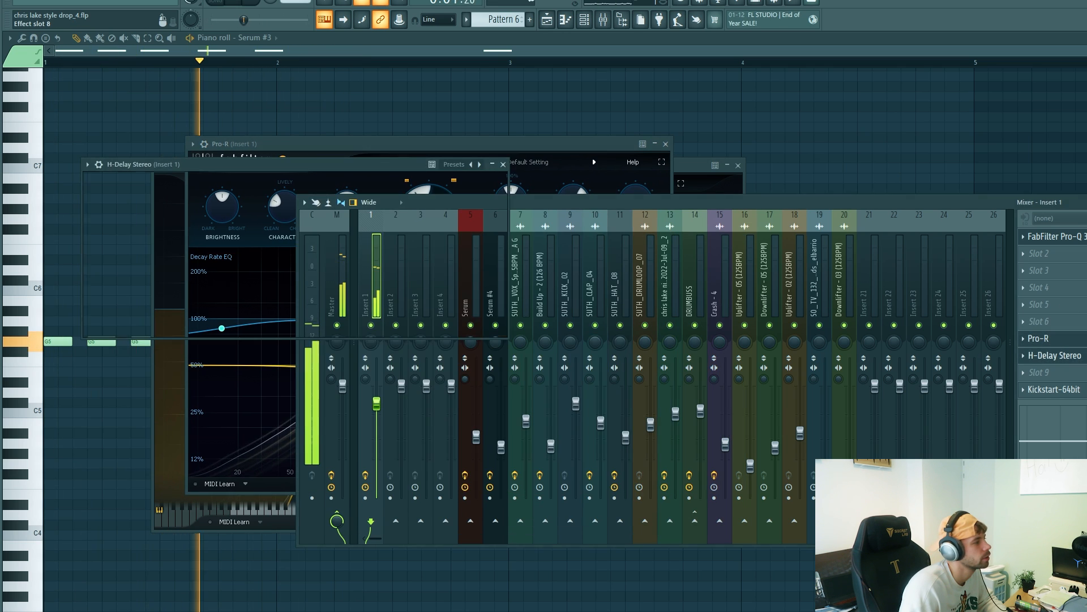
left_click(1079, 391)
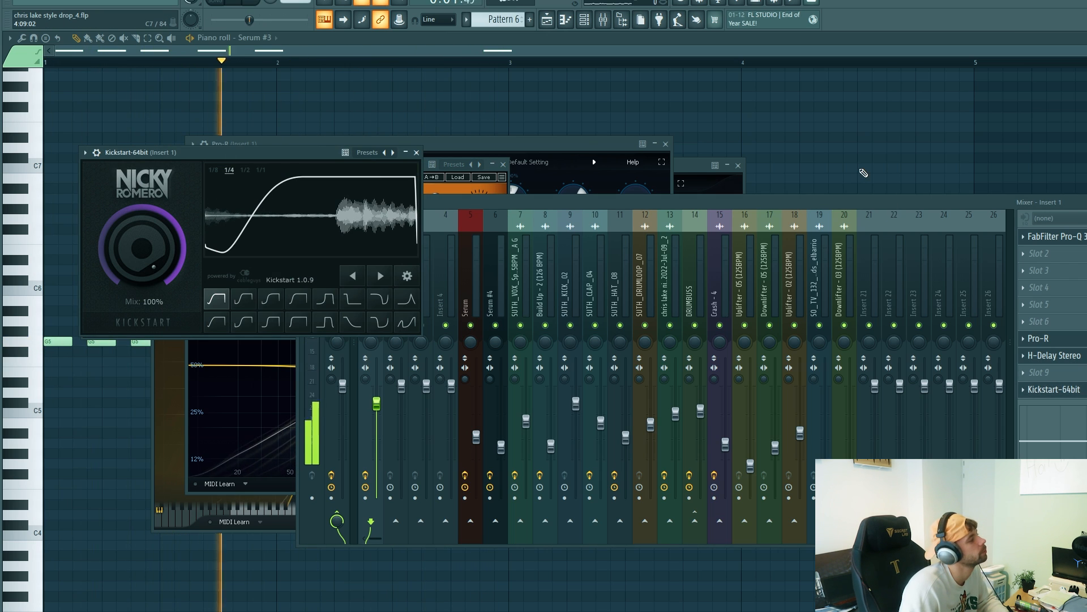
key("space")
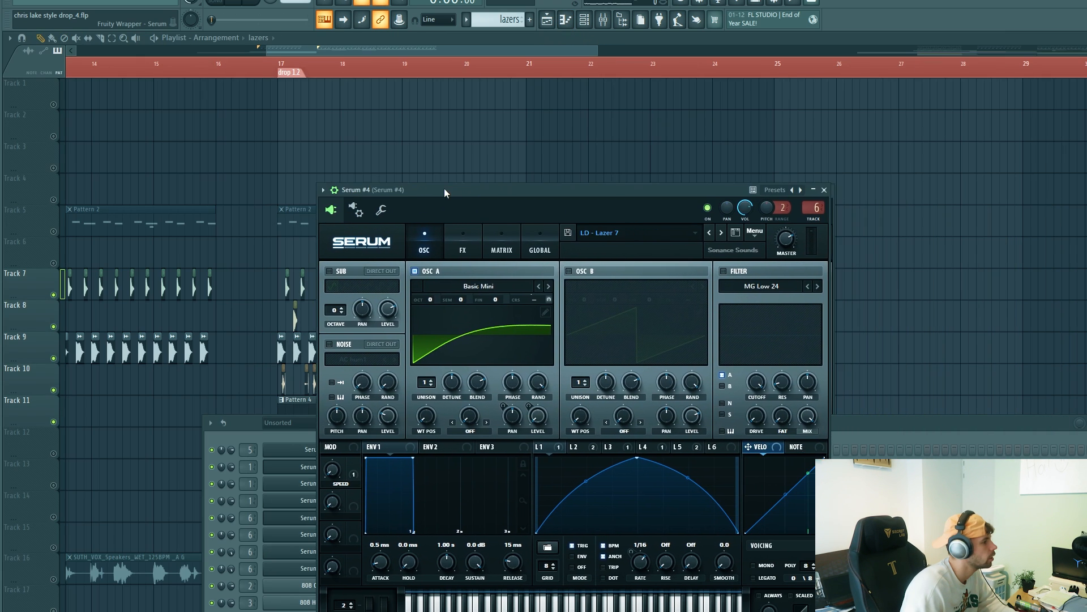
Step: Examine LFO 2 and LFO 1 of the LD - Lazer 7 preset in Serum #4
left_click_drag(444, 188, 424, 195)
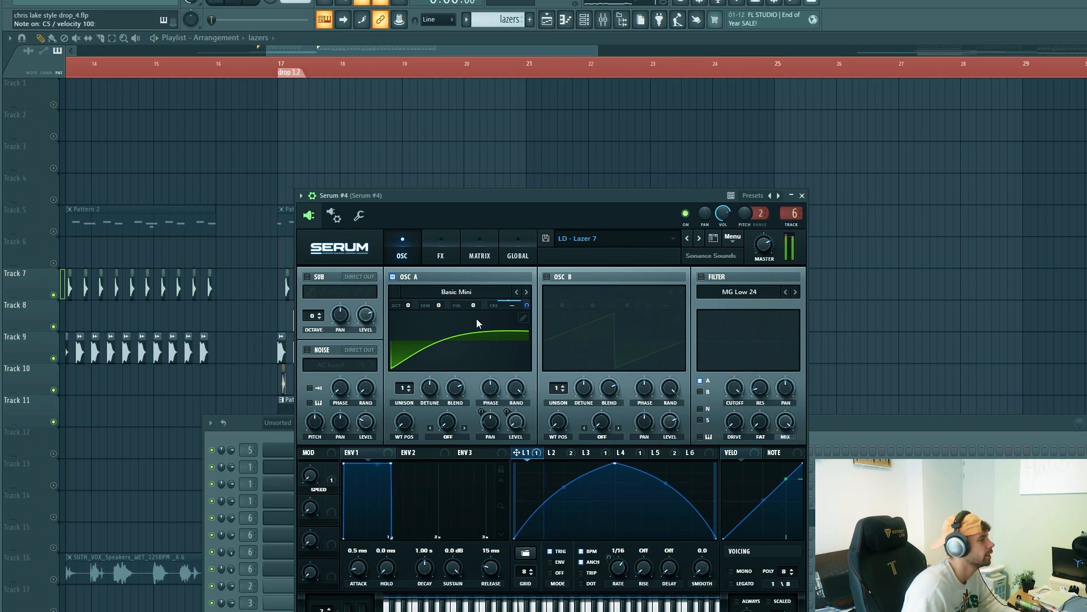
left_click(569, 457)
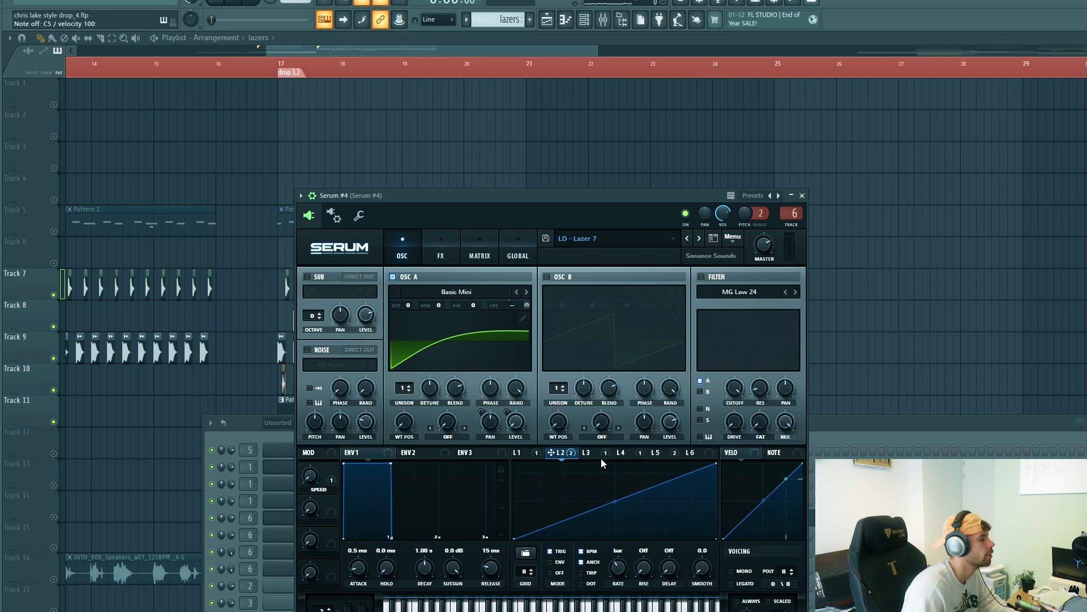
left_click(521, 454)
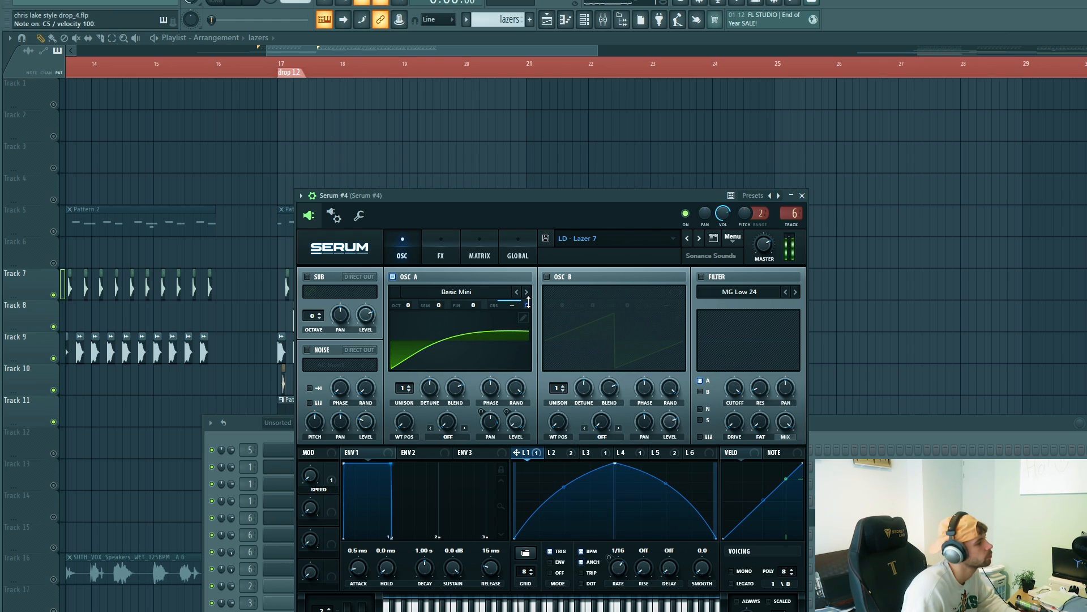
Step: Play the one-bar G5 note in the Serum #4 piano roll and add a short G5 note in bar 3
left_click(812, 515)
scroll(491, 376, "up", 2)
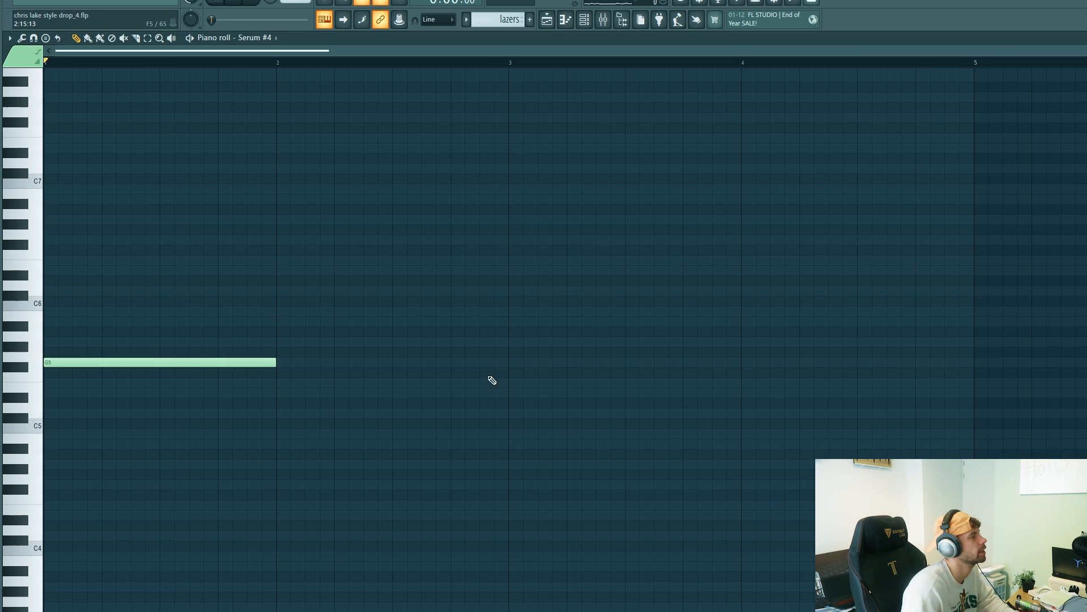
key("space")
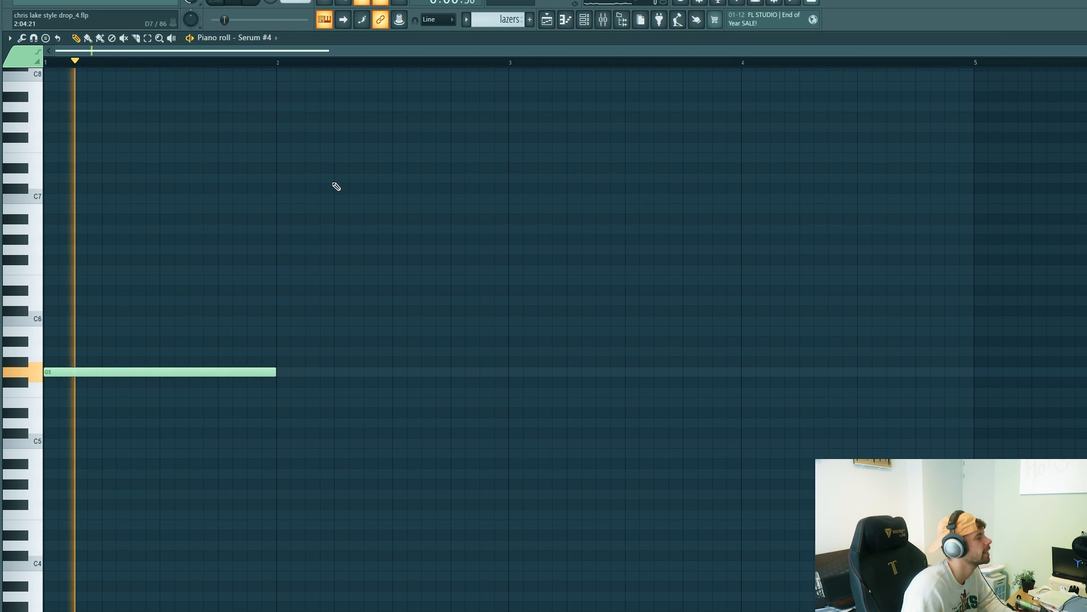
left_click(557, 373)
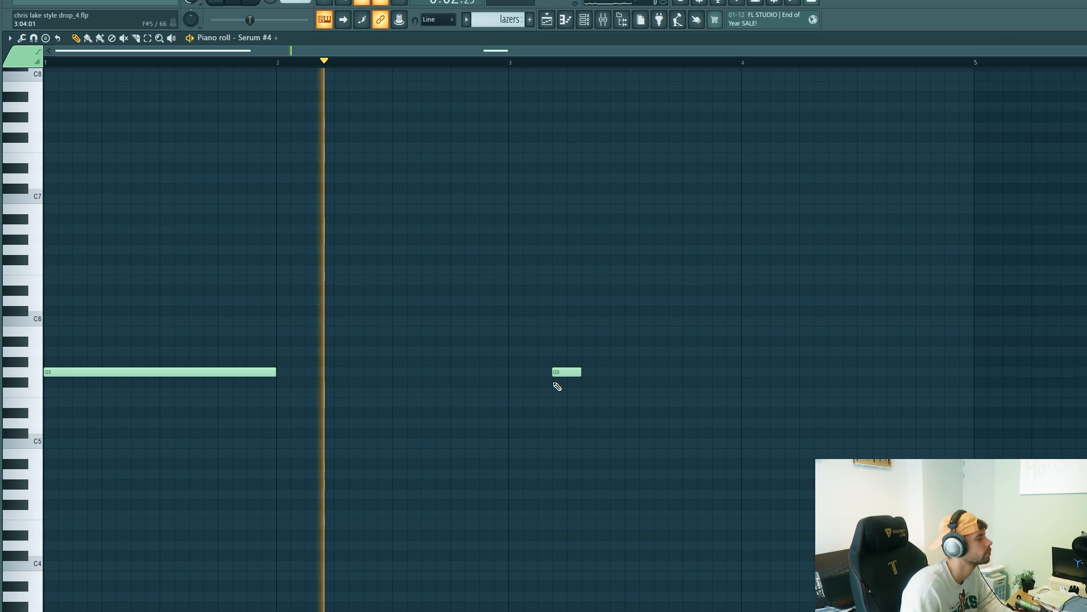
key("space")
Step: Lay out Pattern 6 on Track 12 from bar 17 and lazers on Track 13 at bar 18, and play both tracks soloed
key("F5")
key("space")
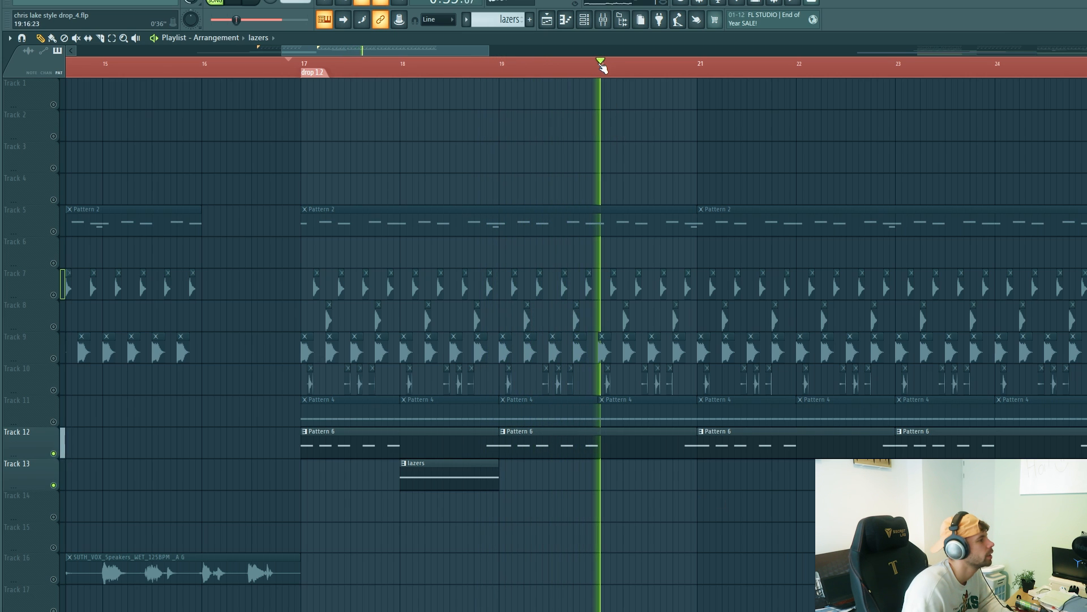
key("space")
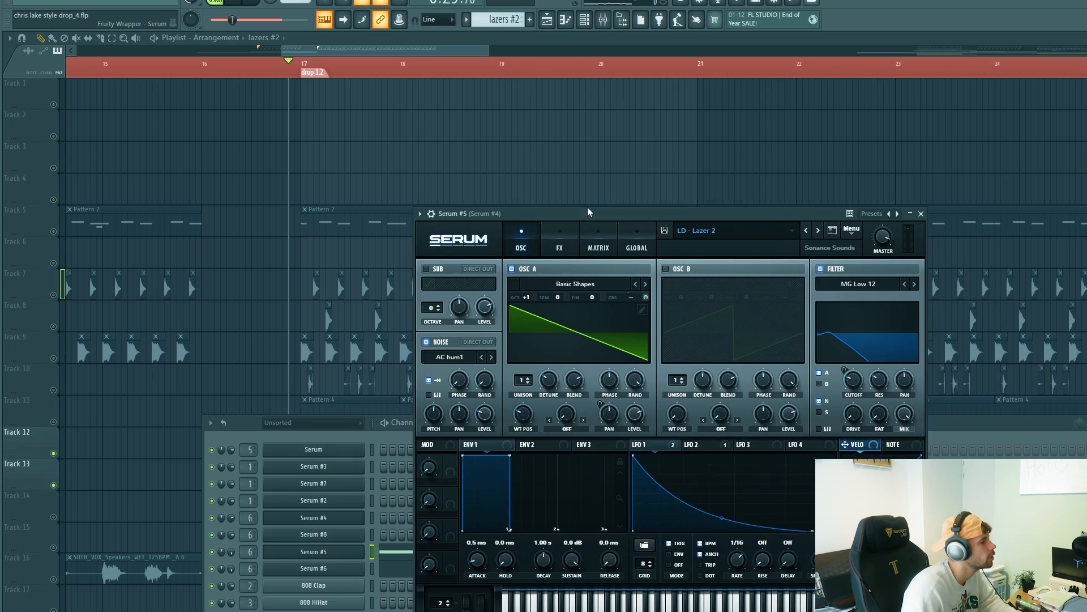
Step: Examine the LD - Lazer 2 and LD - Lazer 5 Serum patches and place the lazers #2 pattern on Track 13 at bar 20
left_click_drag(587, 206, 474, 205)
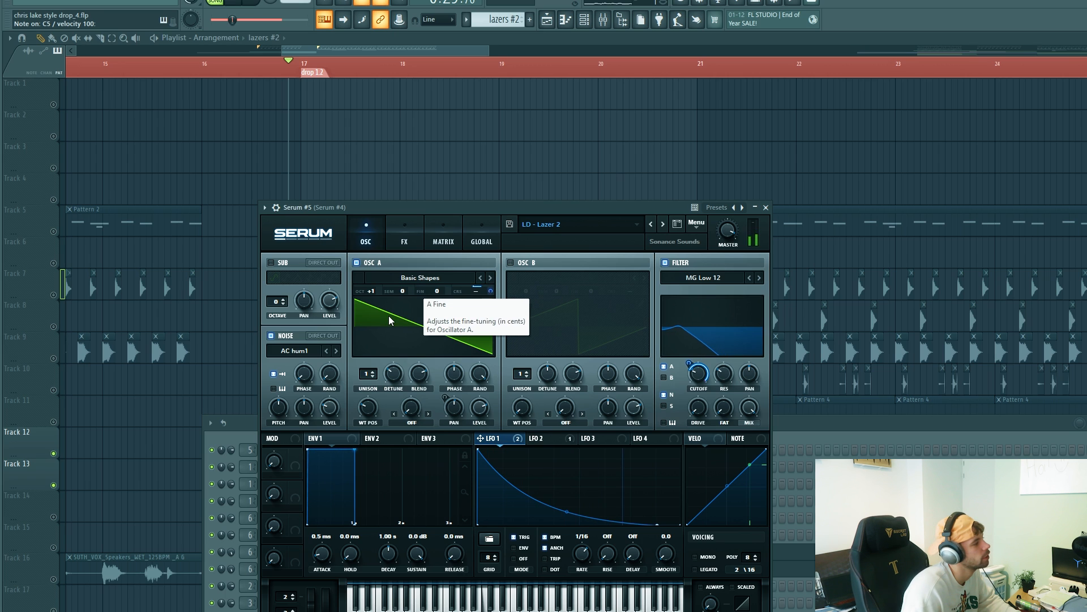
left_click_drag(635, 219, 458, 196)
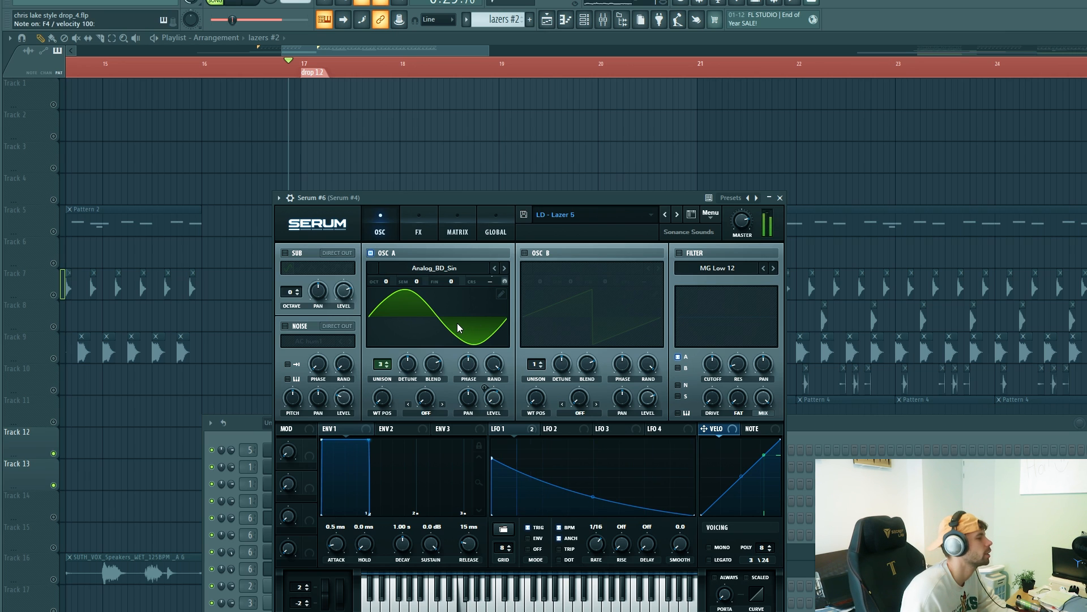
left_click(817, 426)
key("F5")
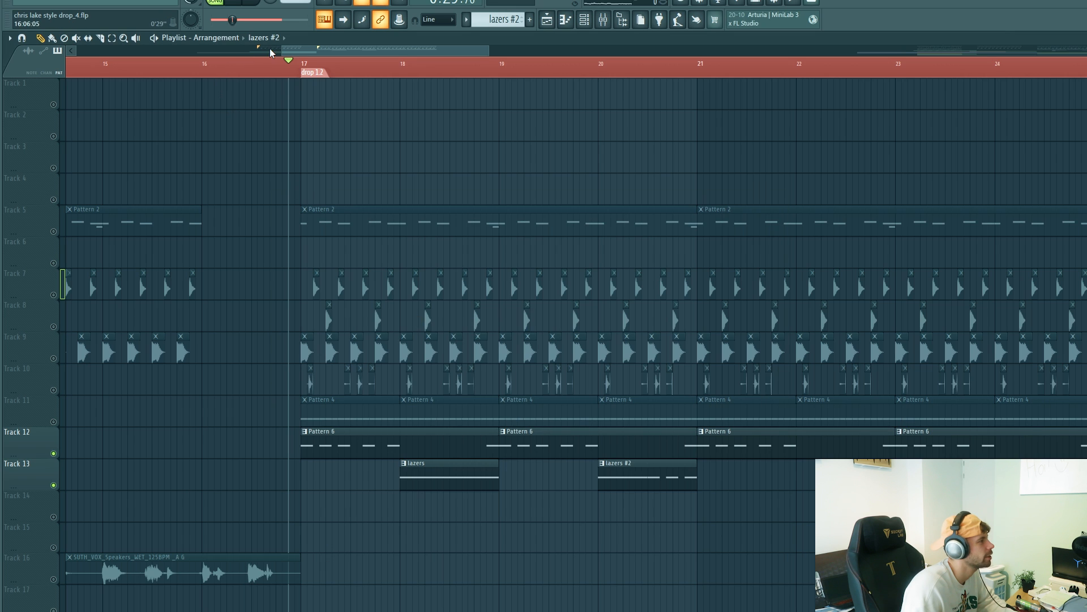
left_click_drag(478, 520, 755, 483)
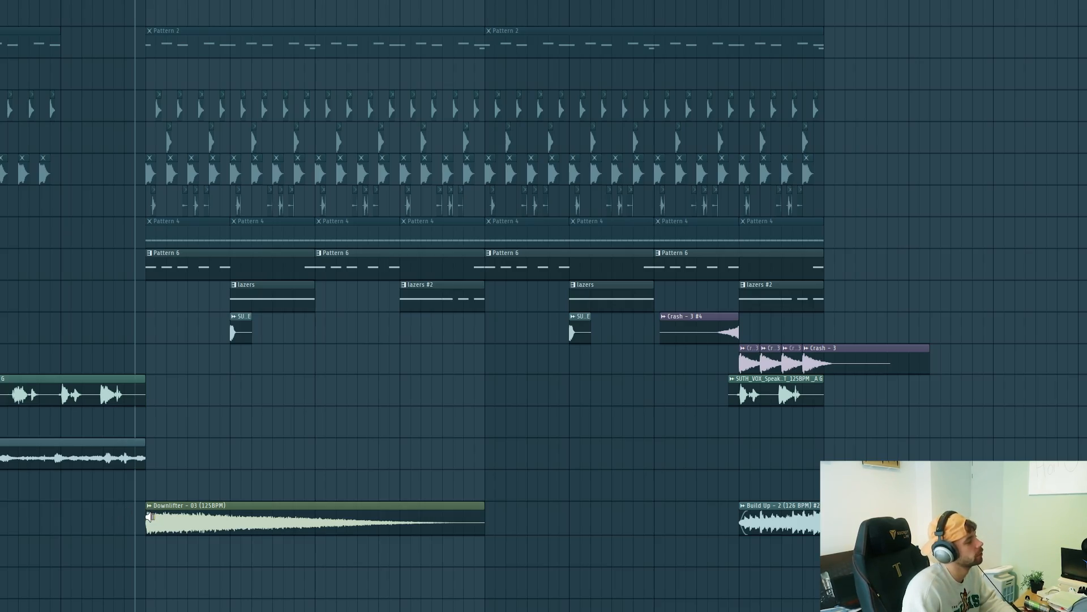
Step: Audition the Downlifter - 03, short SU.E hit, Crash - 3, SUTH_VOX_Speakers and Build Up - 2 clips in the drop
key("space")
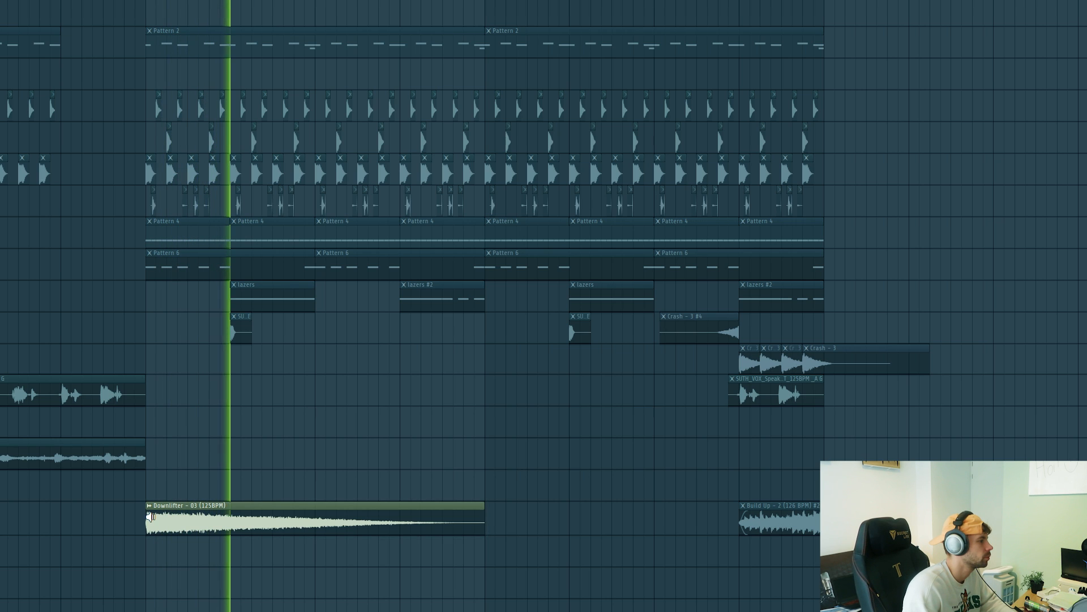
key("space")
left_click(236, 325)
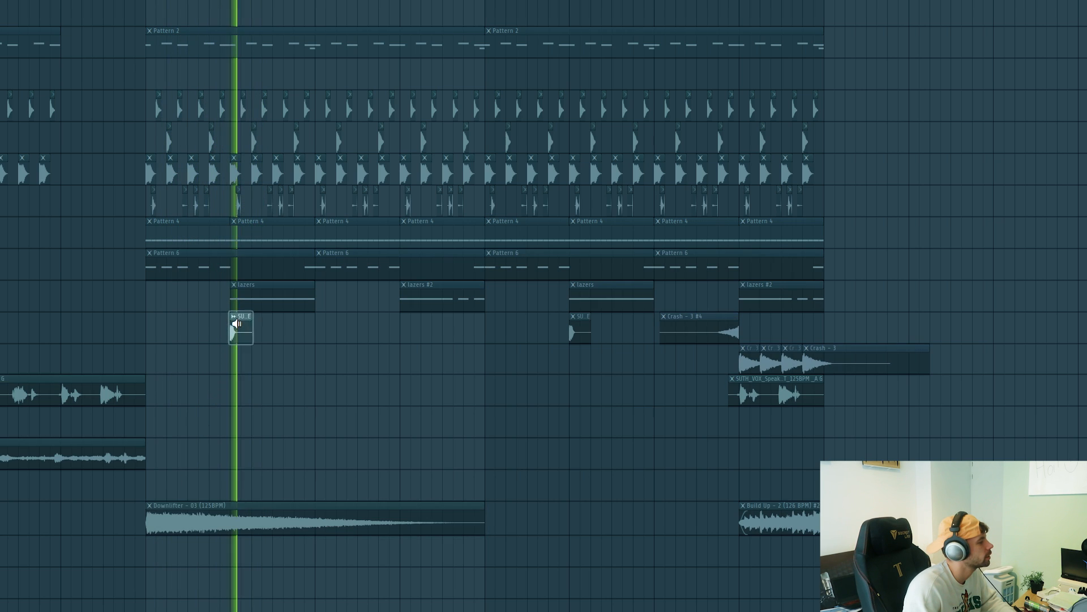
key("space")
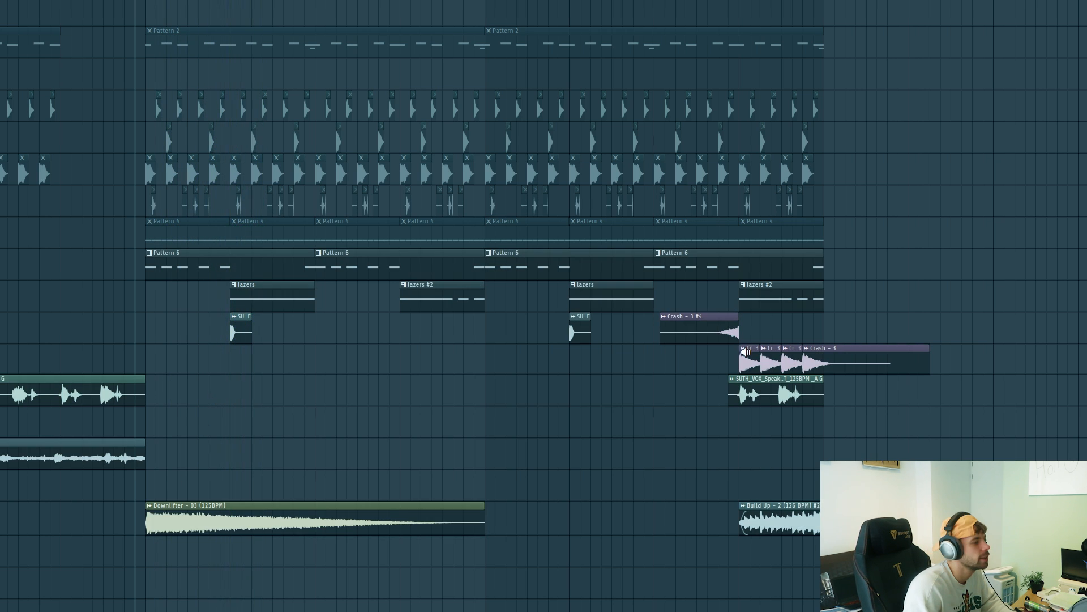
left_click_drag(736, 355, 716, 331)
left_click_drag(733, 391, 731, 392)
left_click_drag(764, 518, 764, 518)
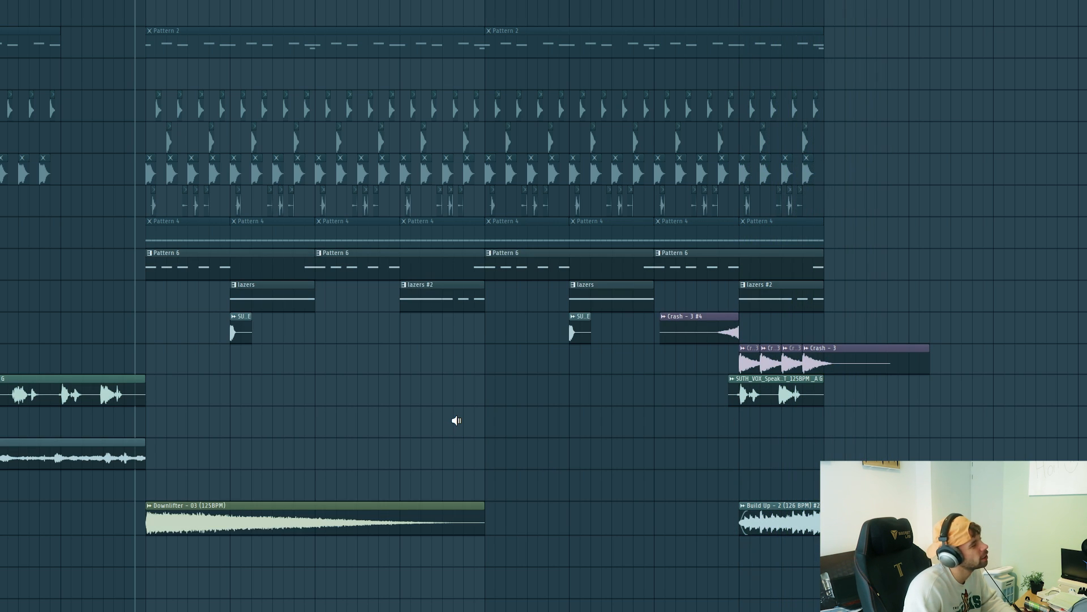